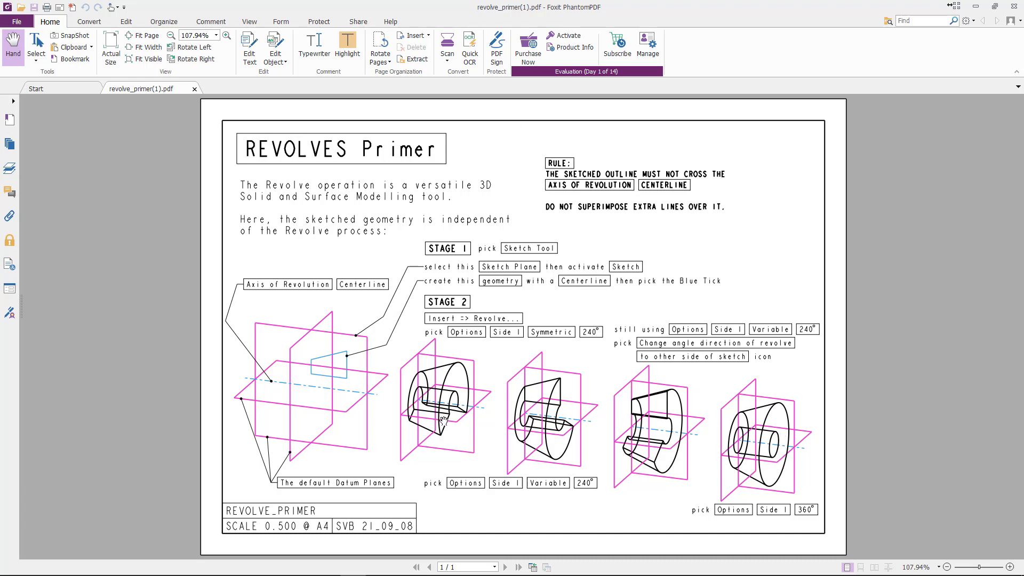
Move the PDF primer off the screen and create a new solid part named Revolves in Creo Parametric.
{"action": "double_click", "coordinate": [418, 8]}
{"action": "left_click_drag", "start_coordinate": [403, 45], "coordinate": [0, 80]}
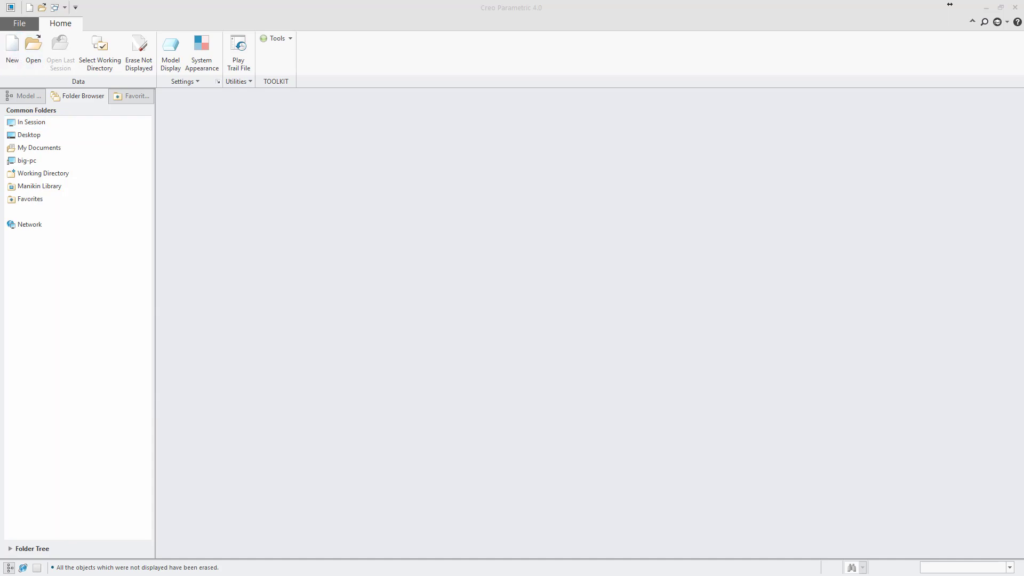
{"action": "left_click", "coordinate": [12, 49]}
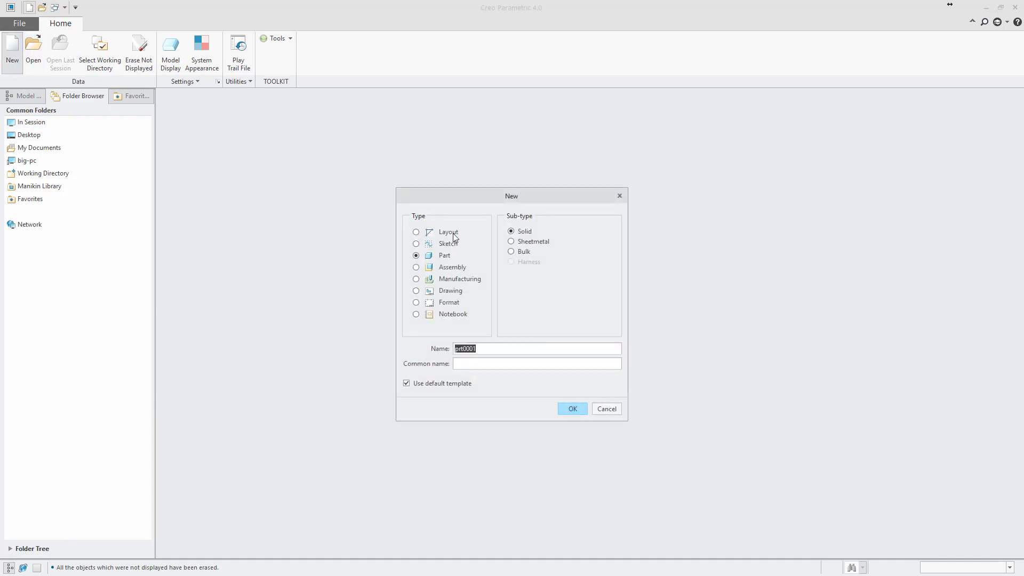
{"action": "left_click", "coordinate": [491, 350]}
{"action": "left_click", "coordinate": [302, 373]}
{"action": "left_click_drag", "start_coordinate": [478, 350], "coordinate": [421, 352]}
{"action": "type", "text": "Revolves"}
{"action": "key", "text": "Return"}
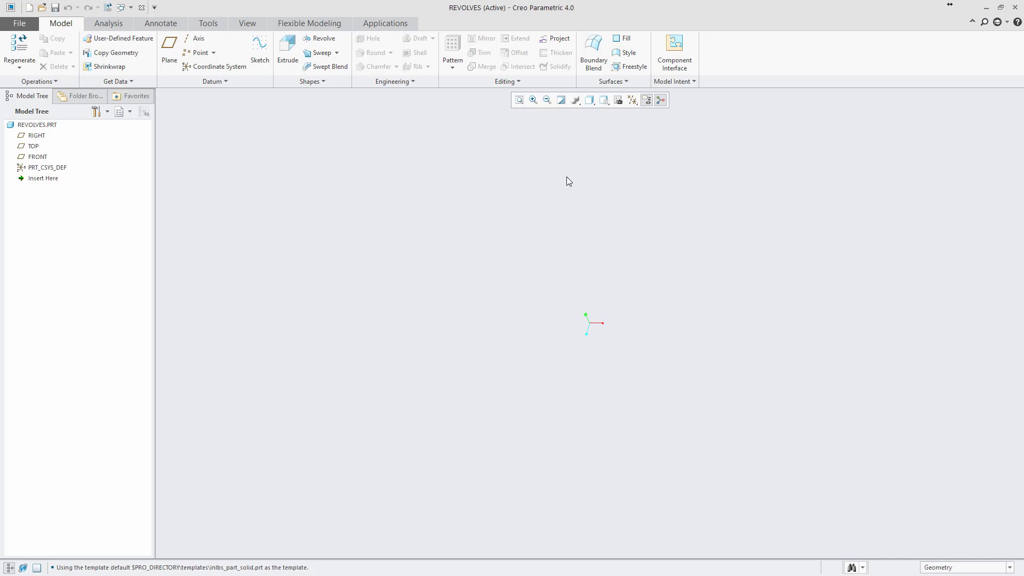
Show all datum features and start a sketch on the FRONT plane, viewed straight on.
{"action": "left_click", "coordinate": [634, 101]}
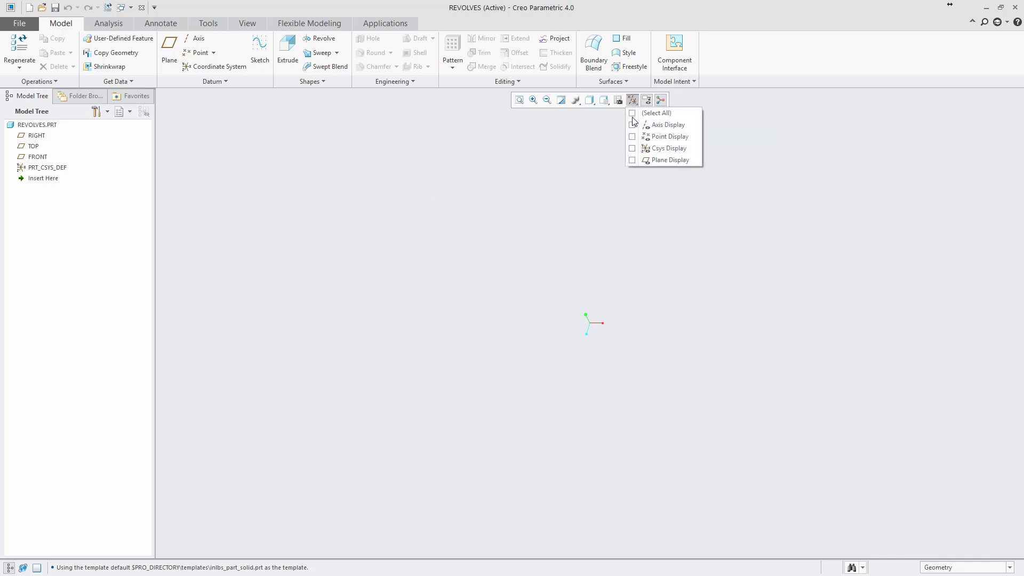
{"action": "left_click", "coordinate": [633, 113]}
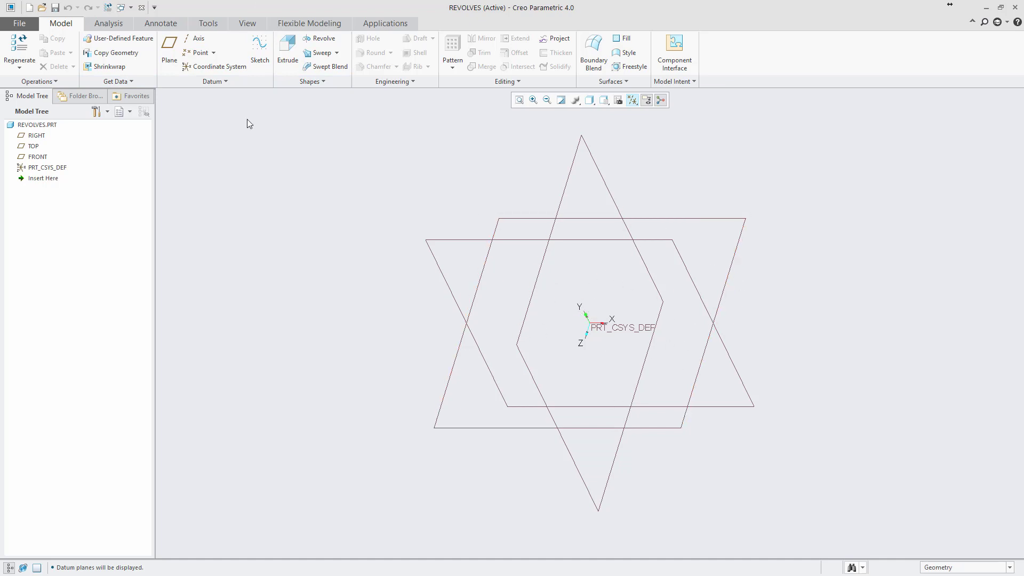
{"action": "left_click", "coordinate": [260, 47]}
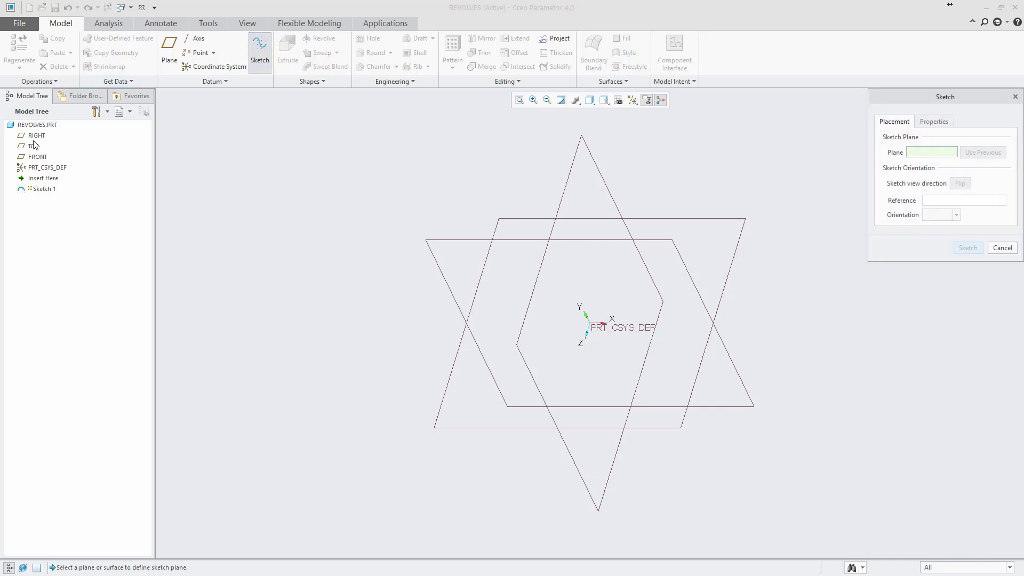
{"action": "left_click", "coordinate": [38, 158]}
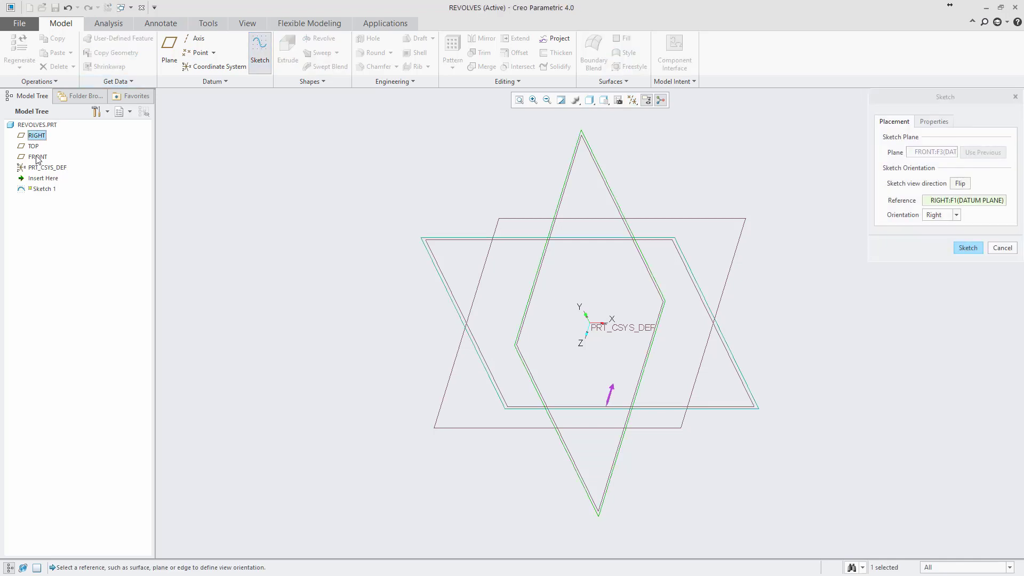
{"action": "left_click", "coordinate": [964, 249]}
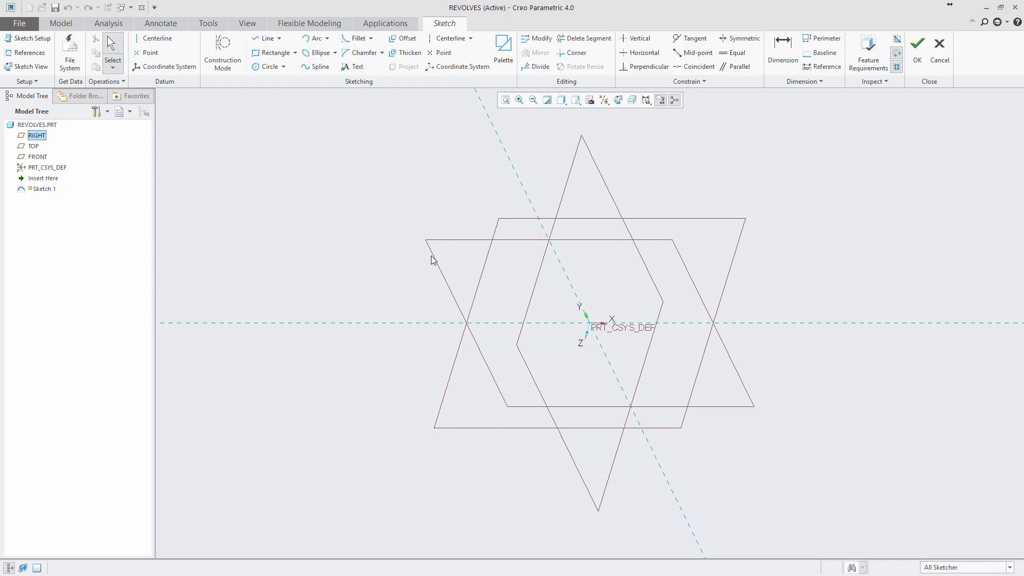
{"action": "left_click", "coordinate": [619, 101]}
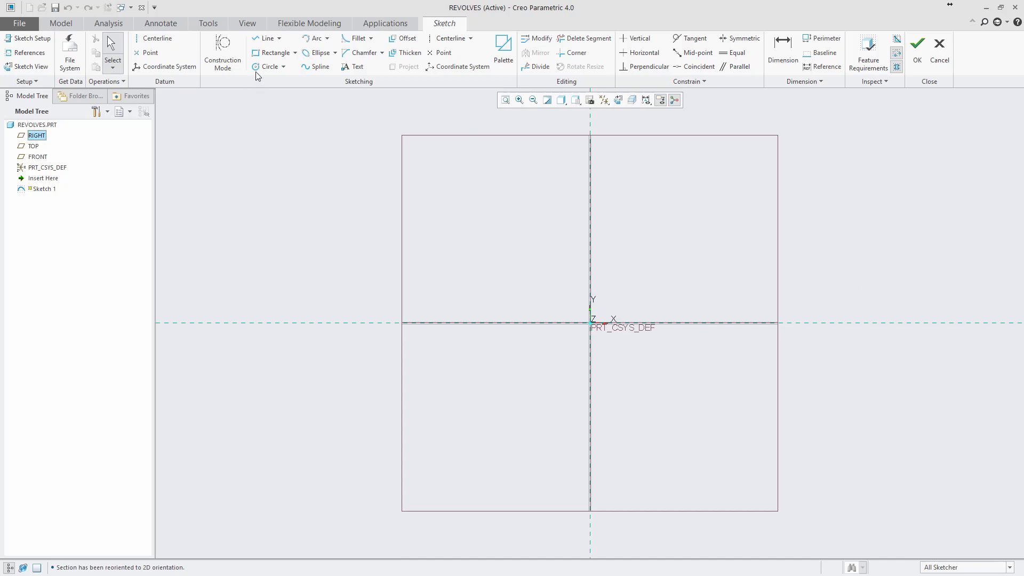
Add a horizontal datum centerline through the origin along the horizontal reference as the axis of revolution.
{"action": "left_click", "coordinate": [157, 39]}
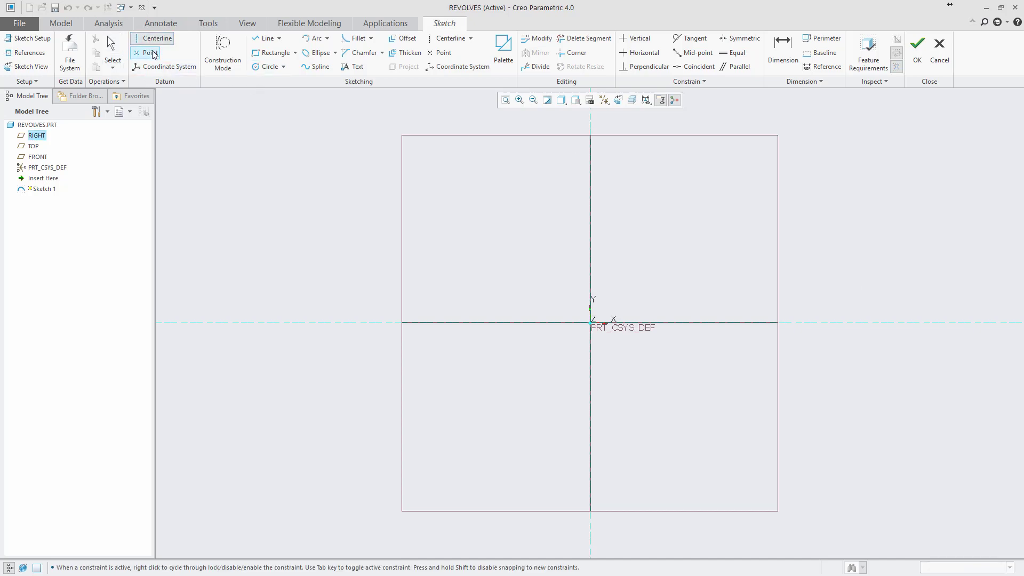
{"action": "left_click", "coordinate": [285, 325]}
{"action": "left_click", "coordinate": [869, 325]}
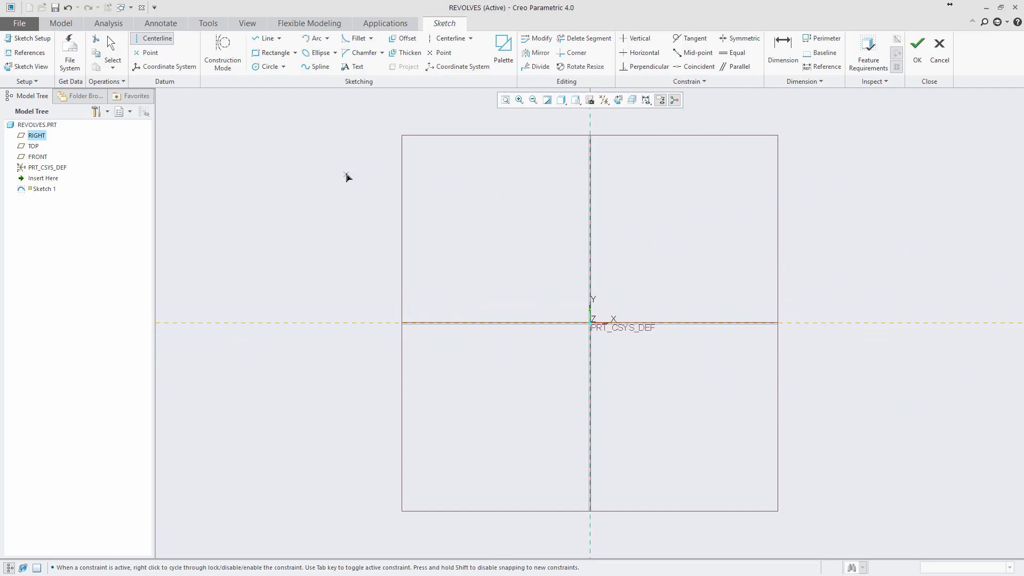
{"action": "middle_click", "coordinate": [347, 177]}
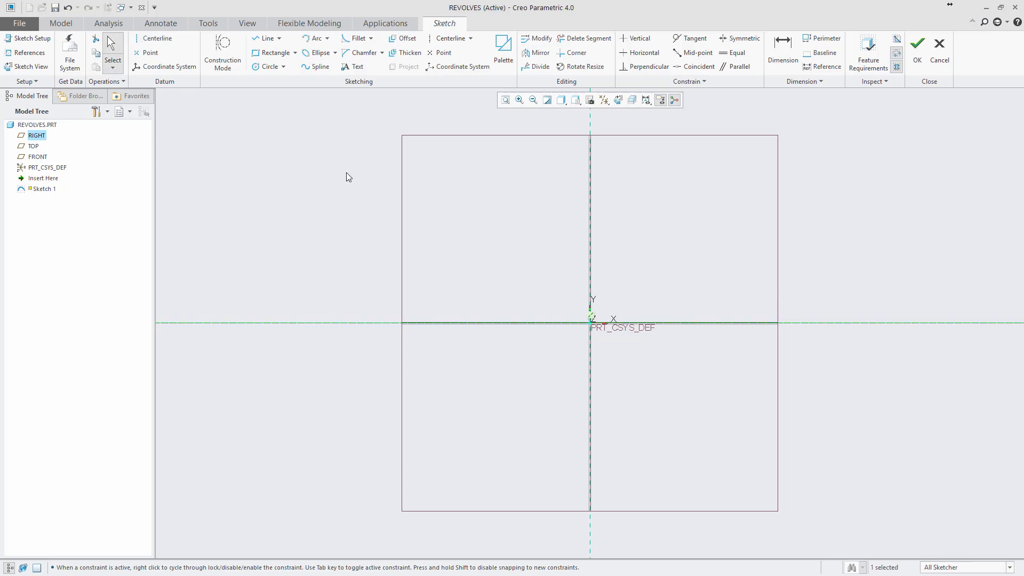
Sketch a closed sloped-top profile above the centerline, starting on the vertical reference, about 191 wide with sides about 61 and 127 high.
{"action": "left_click", "coordinate": [258, 41]}
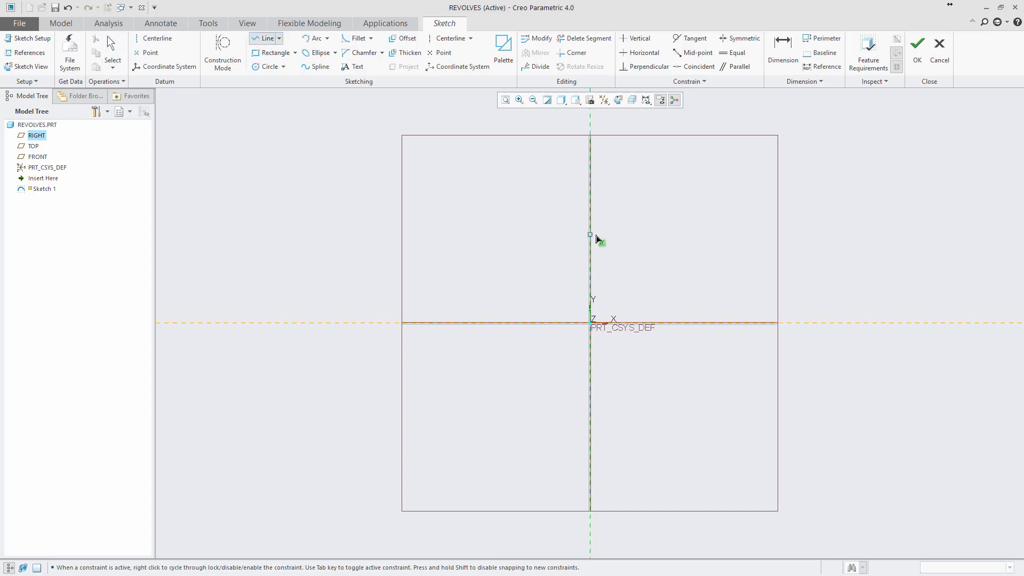
{"action": "left_click", "coordinate": [595, 243]}
{"action": "left_click", "coordinate": [591, 194]}
{"action": "left_click", "coordinate": [731, 148]}
{"action": "left_click", "coordinate": [731, 240]}
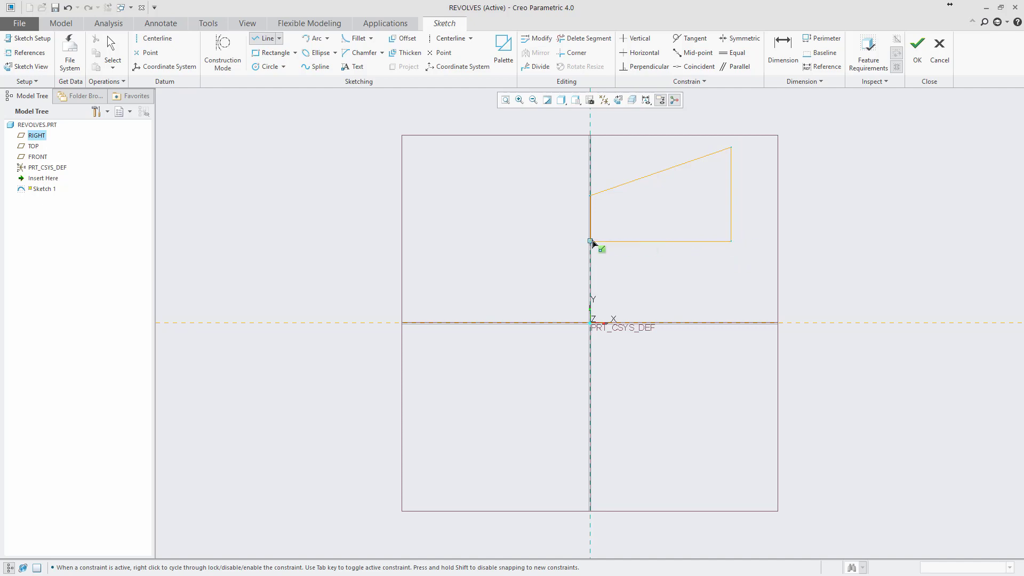
{"action": "left_click", "coordinate": [591, 241]}
{"action": "middle_click", "coordinate": [628, 222]}
Consult the REVOLVES Primer PDF for the required profile and axis, and move it back off the screen.
{"action": "left_click_drag", "start_coordinate": [0, 59], "coordinate": [564, 44]}
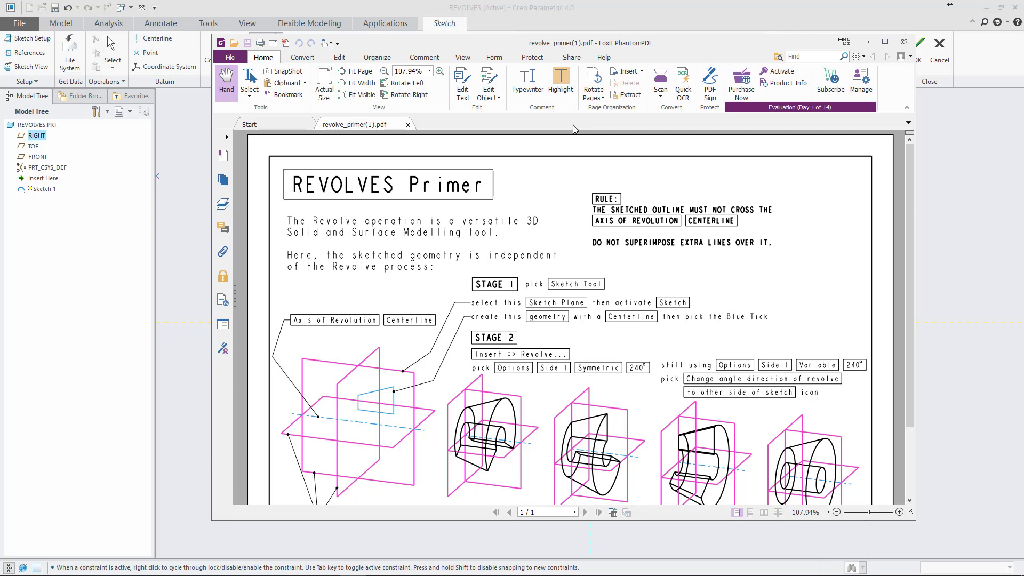
{"action": "mouse_move", "coordinate": [576, 46]}
{"action": "left_mouse_down"}
{"action": "mouse_move", "coordinate": [523, 56]}
{"action": "mouse_move", "coordinate": [0, 58]}
{"action": "left_mouse_up"}
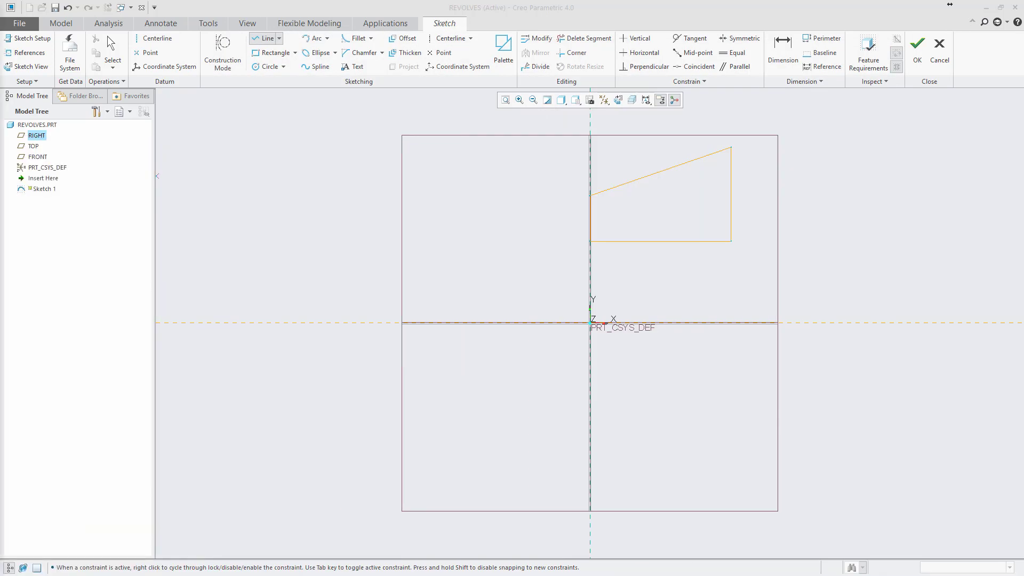
Add a diameter dimension of 200 from the profile's lower edge about the centerline.
{"action": "left_click", "coordinate": [787, 47]}
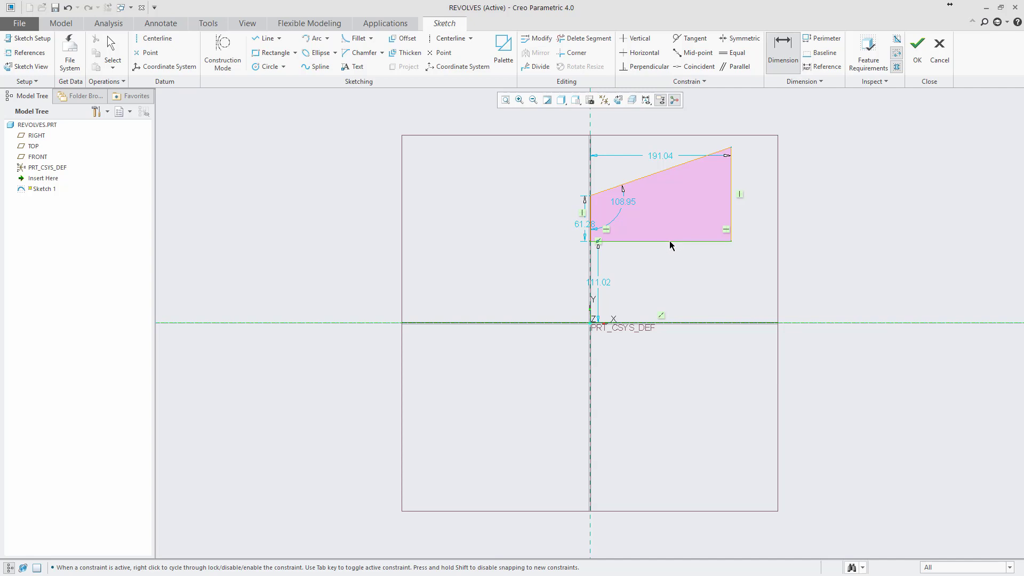
{"action": "middle_click", "coordinate": [830, 344]}
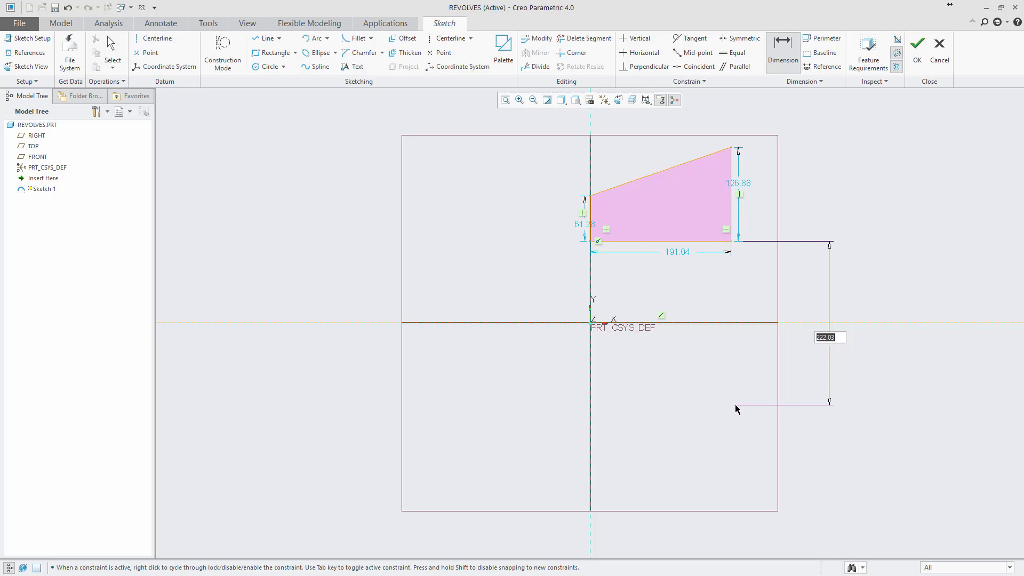
{"action": "left_click", "coordinate": [840, 336]}
{"action": "double_click", "coordinate": [838, 337]}
{"action": "type", "text": "200"}
{"action": "key", "text": "Return"}
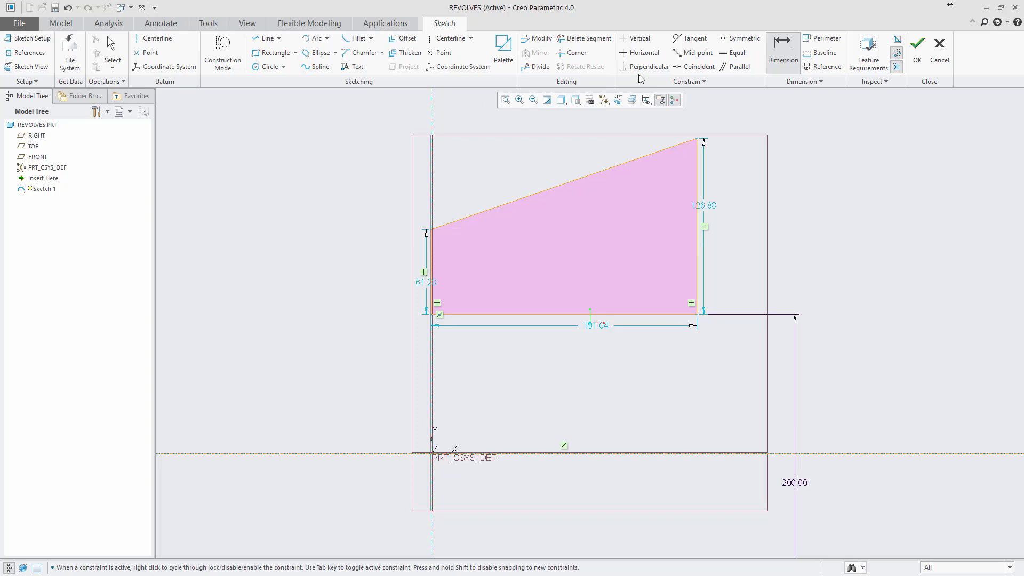
Set the profile's taller vertical side to 125 and its horizontal base to 200.
{"action": "left_click", "coordinate": [789, 51]}
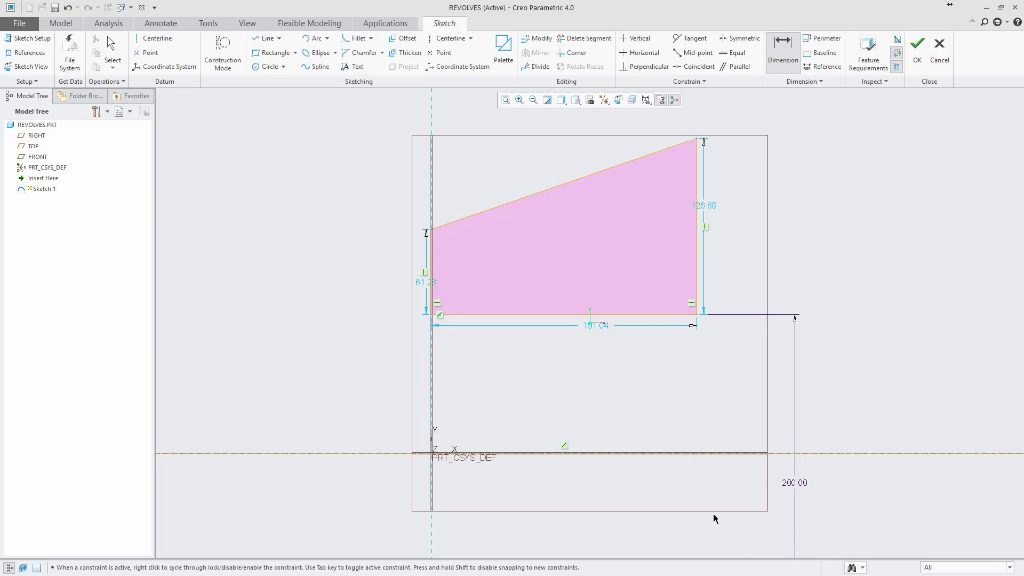
{"action": "double_click", "coordinate": [704, 205]}
{"action": "type", "text": "125"}
{"action": "key", "text": "Return"}
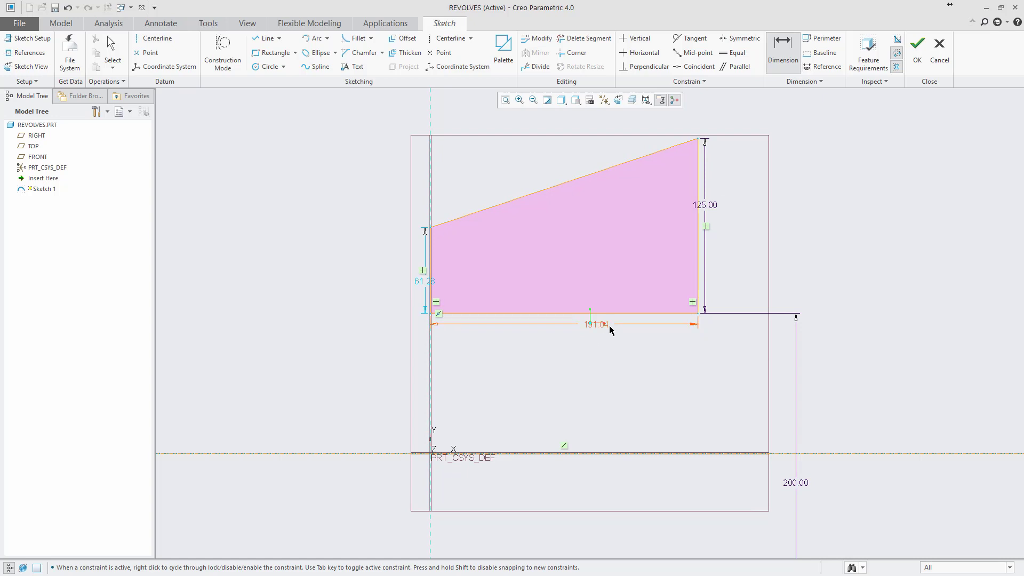
{"action": "double_click", "coordinate": [606, 326]}
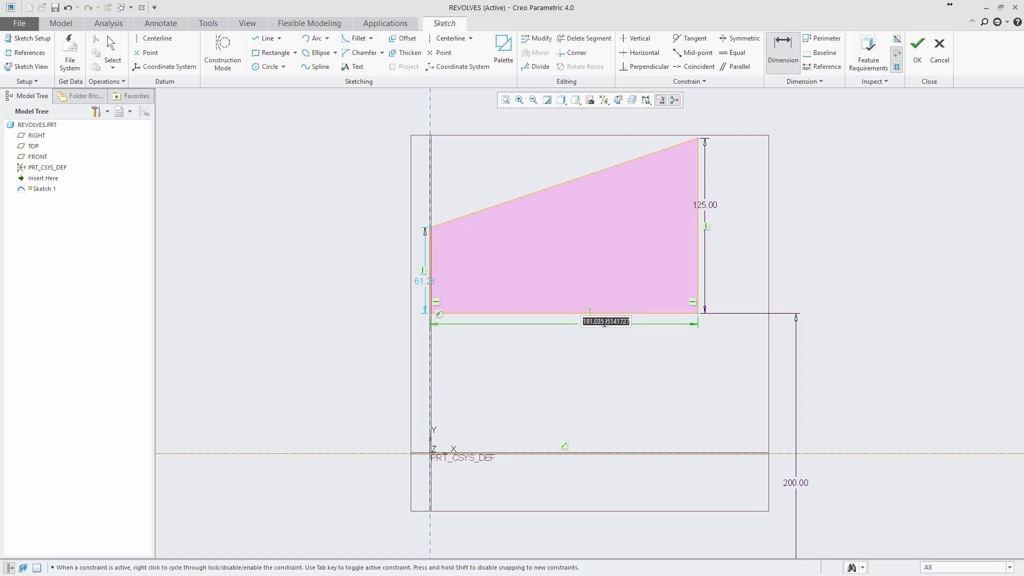
{"action": "type", "text": "200"}
{"action": "key", "text": "Return"}
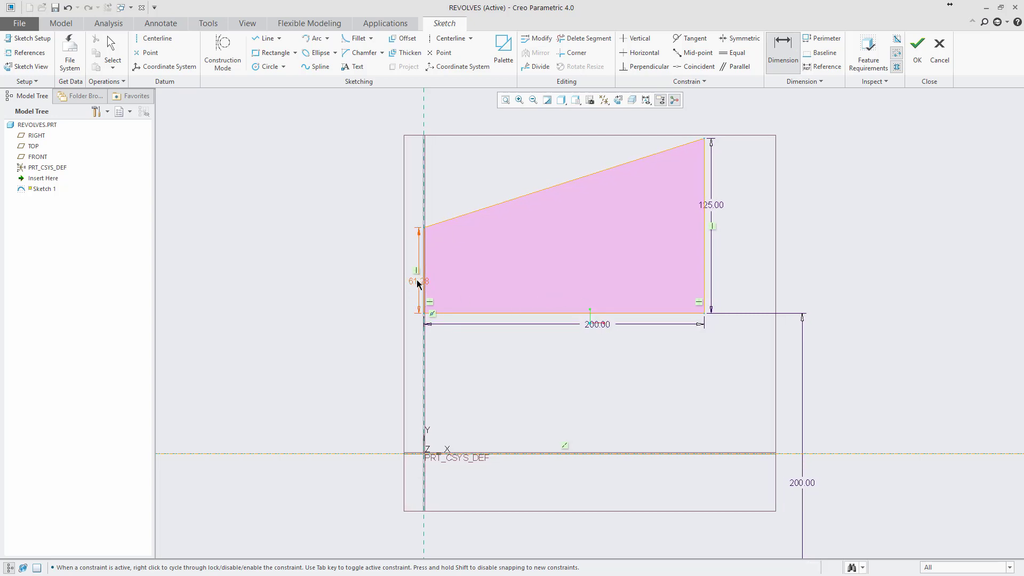
Set the profile's shorter vertical side to 60 and finish the sketch.
{"action": "double_click", "coordinate": [419, 282]}
{"action": "type", "text": "60"}
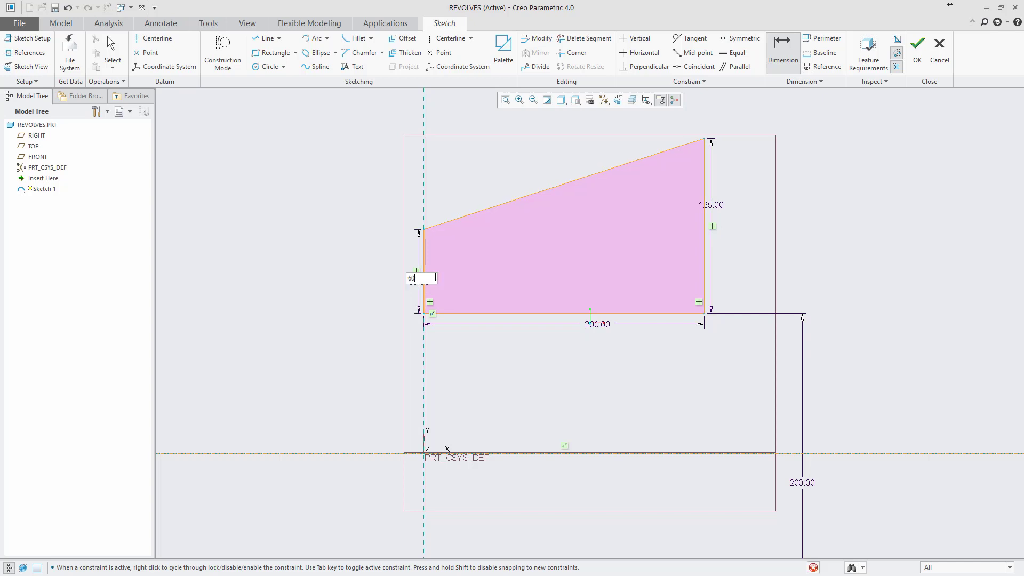
{"action": "key", "text": "Return"}
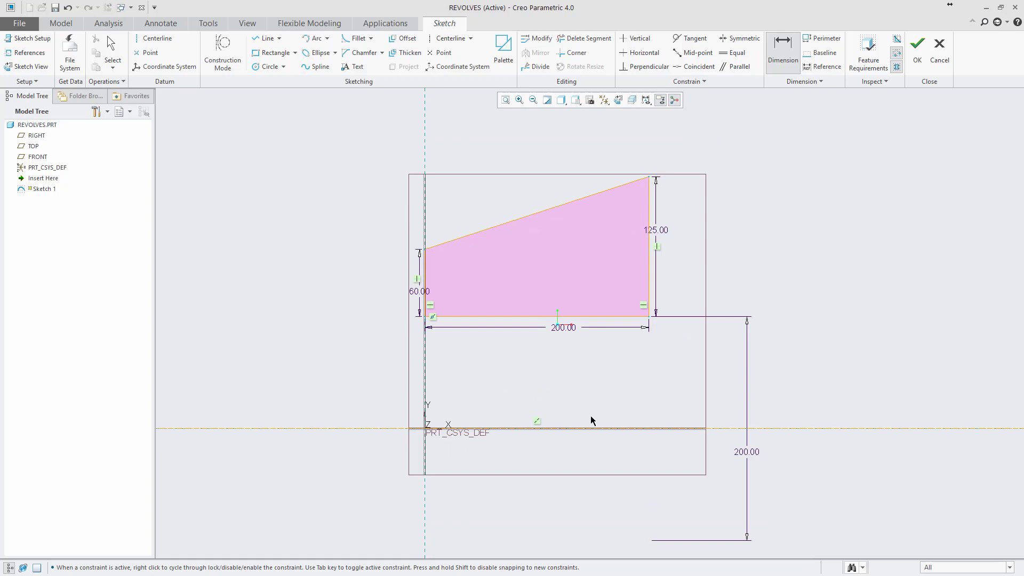
{"action": "scroll", "coordinate": [592, 417], "scroll_direction": "up", "scroll_amount": 2}
{"action": "left_click", "coordinate": [917, 46]}
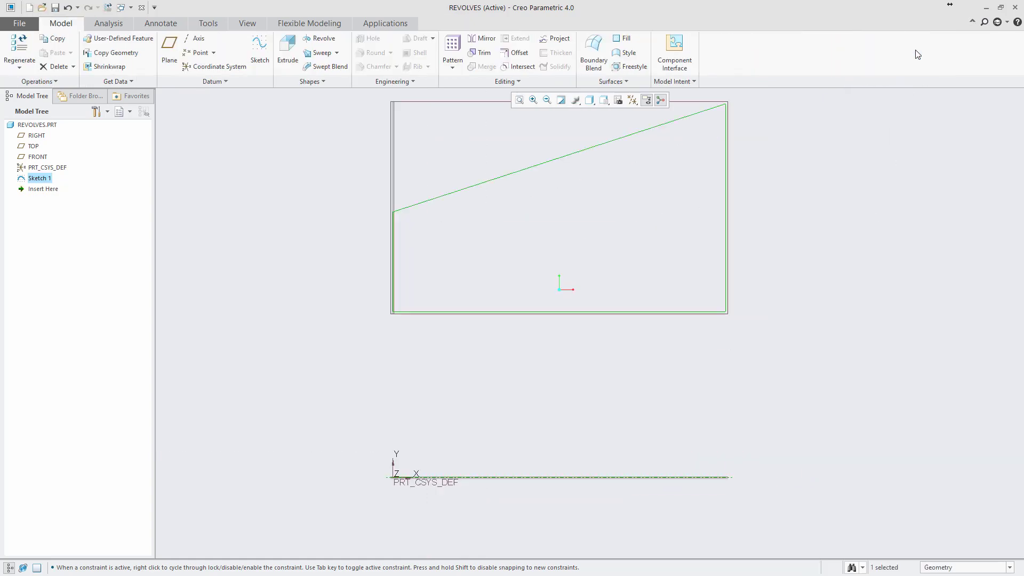
{"action": "left_click", "coordinate": [318, 39]}
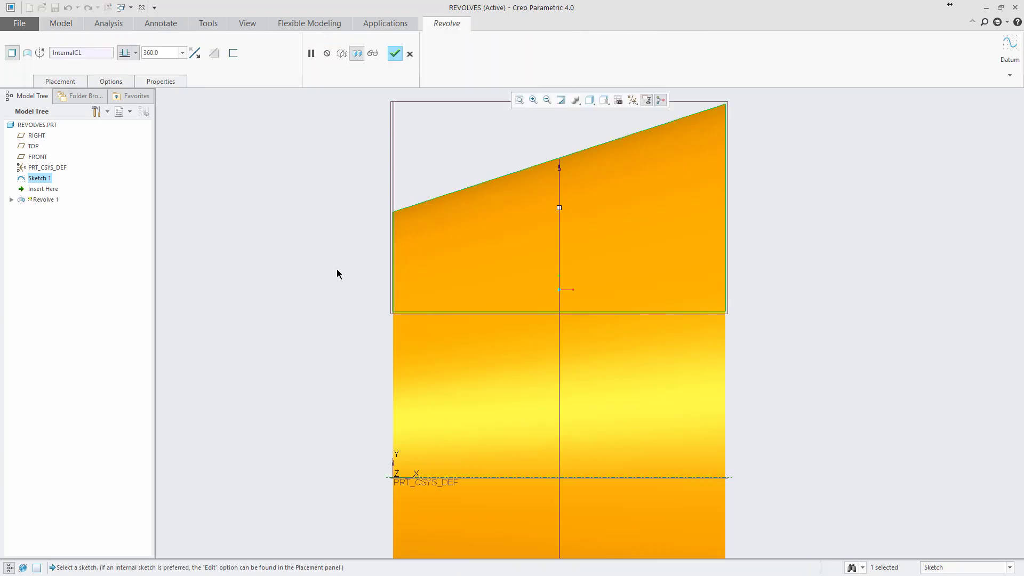
{"action": "middle_click_drag", "start_coordinate": [337, 273], "coordinate": [421, 322]}
{"action": "key", "text": "ctrl+d"}
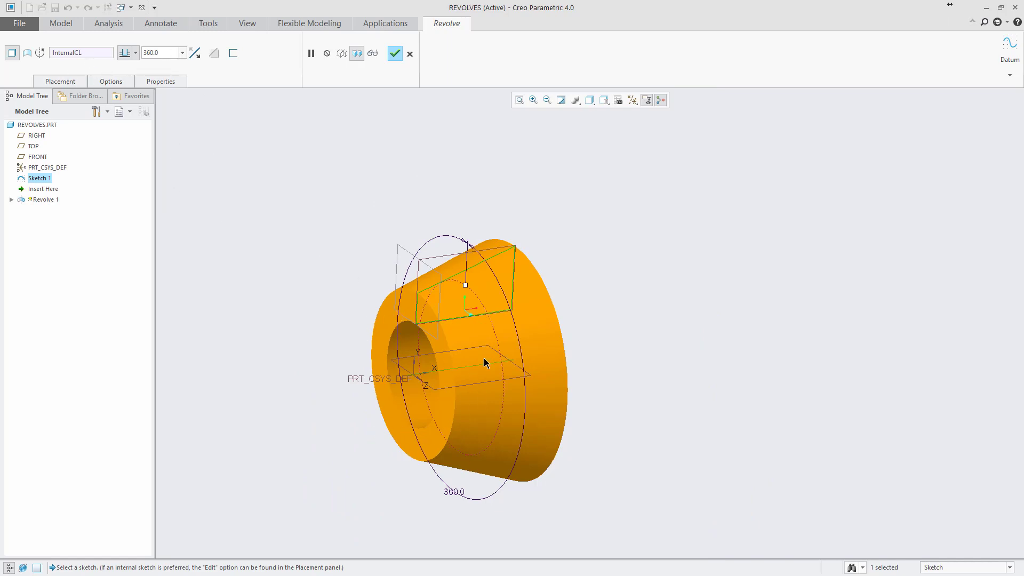
{"action": "left_click", "coordinate": [411, 54]}
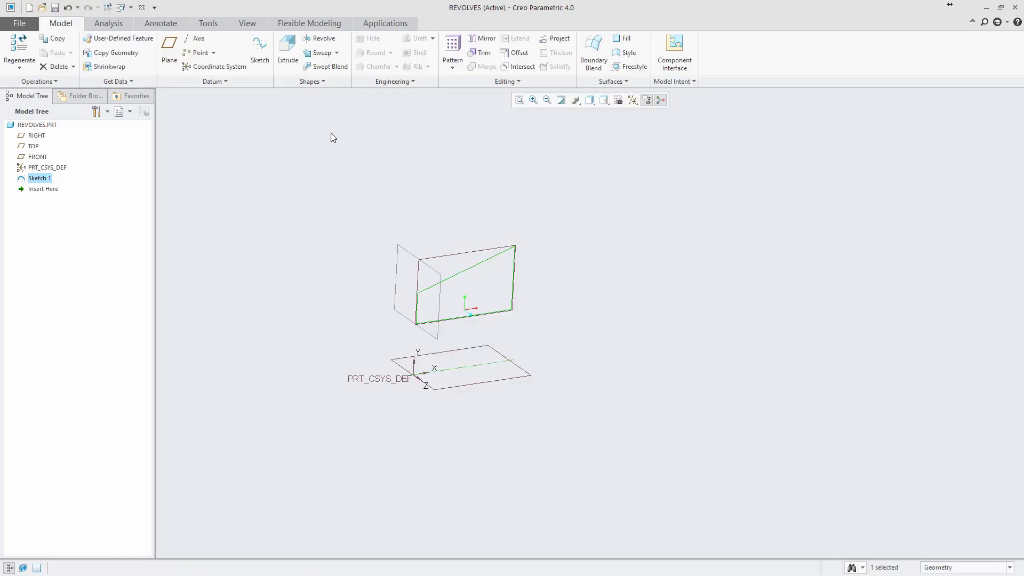
{"action": "left_click", "coordinate": [316, 210]}
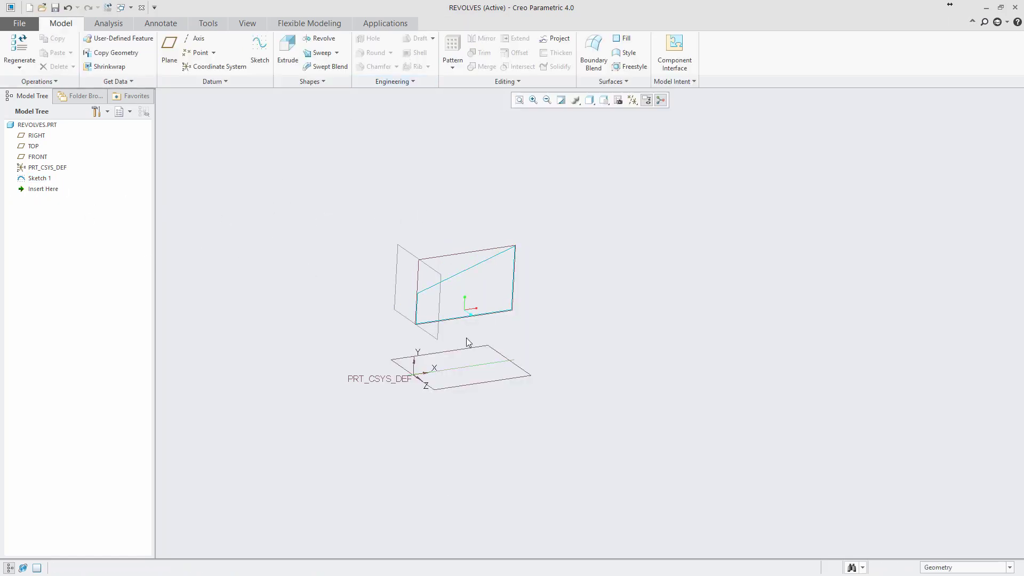
Start a solid Revolve and choose Sketch 1 as its section, with the sketch's internal centerline as the axis.
{"action": "left_click", "coordinate": [324, 40]}
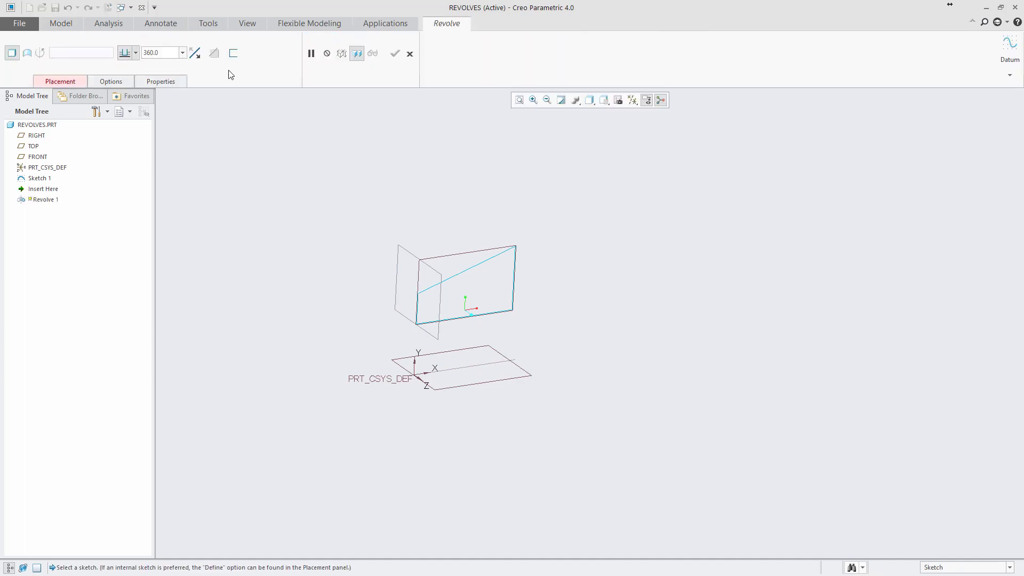
{"action": "left_click", "coordinate": [59, 82]}
{"action": "left_click", "coordinate": [48, 79]}
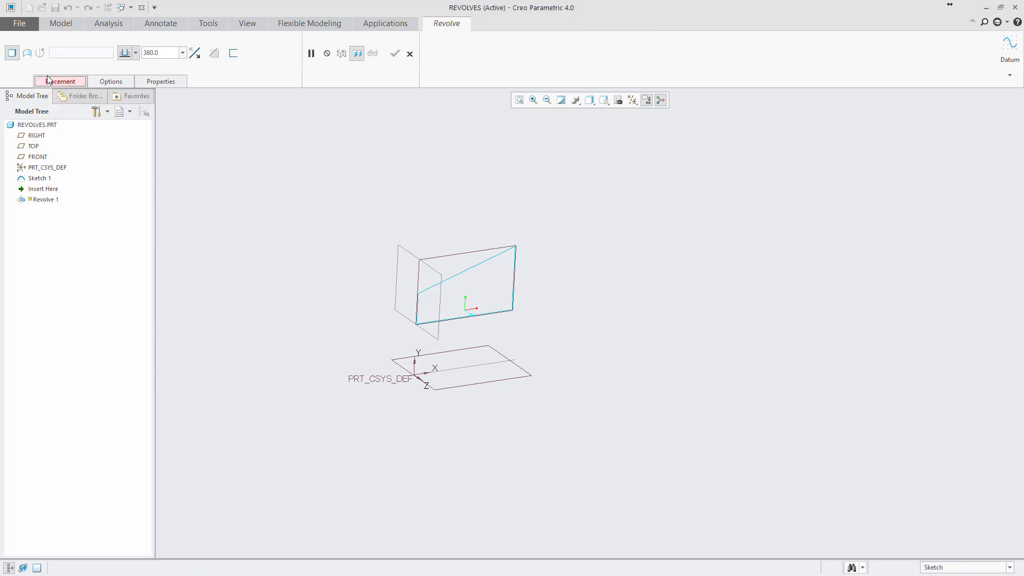
{"action": "left_click", "coordinate": [54, 83]}
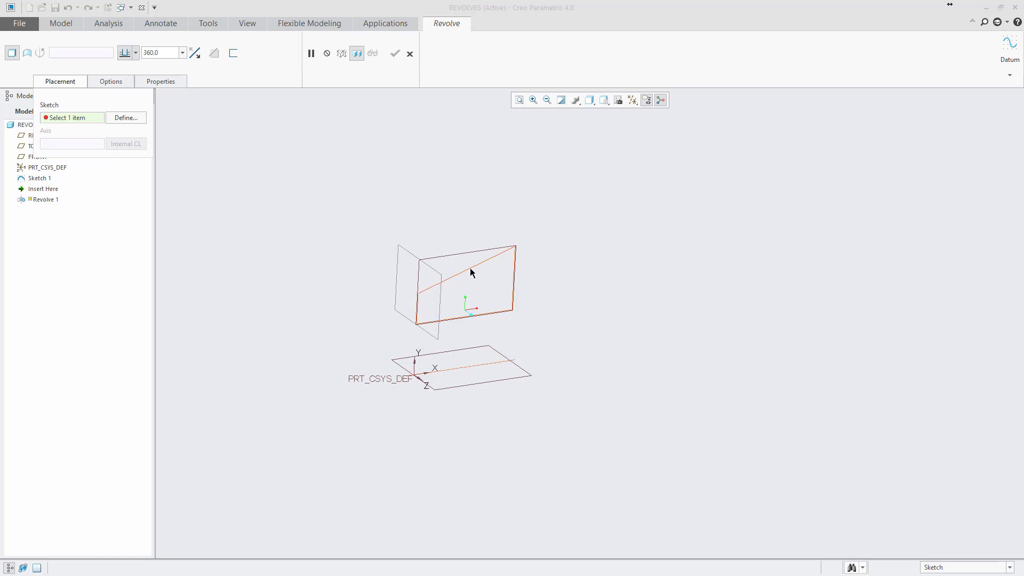
{"action": "left_click", "coordinate": [47, 179]}
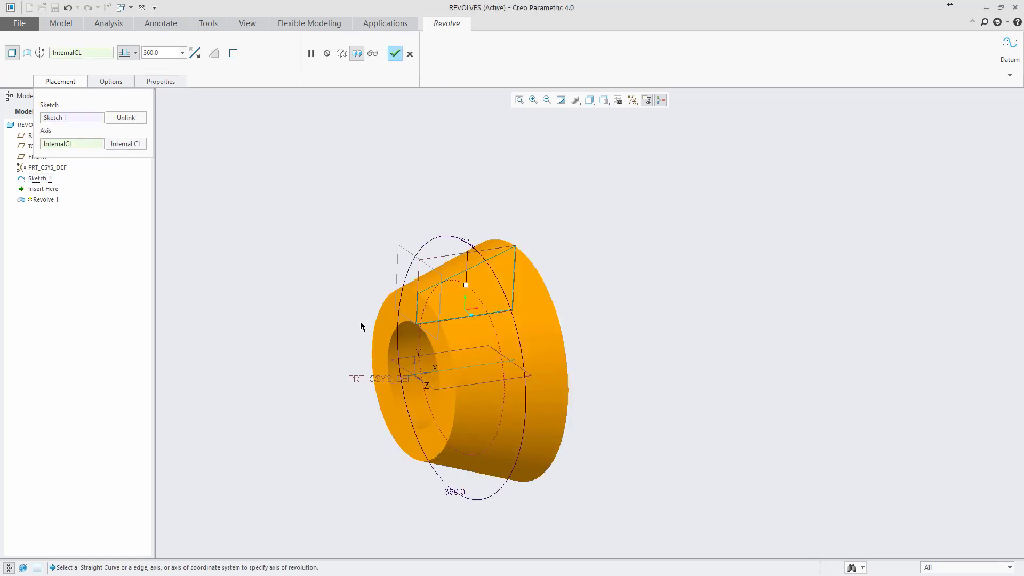
{"action": "middle_click_drag", "start_coordinate": [398, 379], "coordinate": [468, 380]}
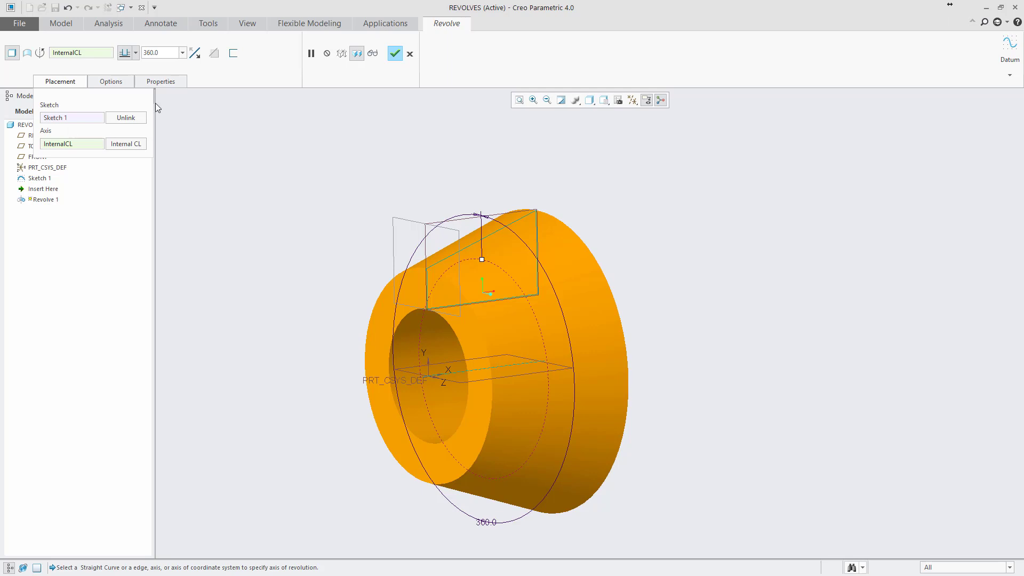
Set the revolve's Side 1 angle to 240 degrees, keeping the Variable option.
{"action": "left_click", "coordinate": [116, 82]}
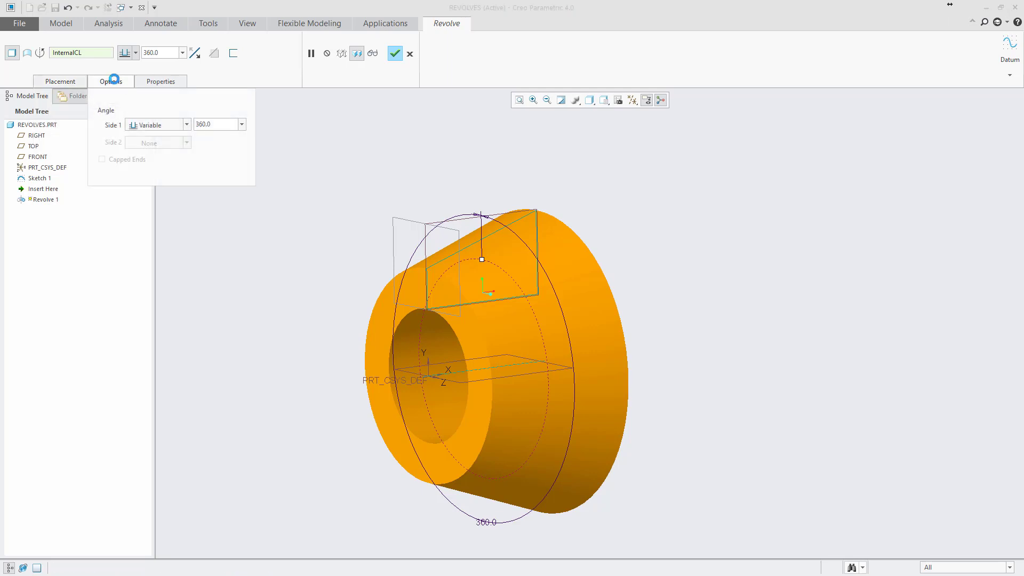
{"action": "double_click", "coordinate": [223, 125]}
{"action": "type", "text": "240"}
{"action": "key", "text": "Return"}
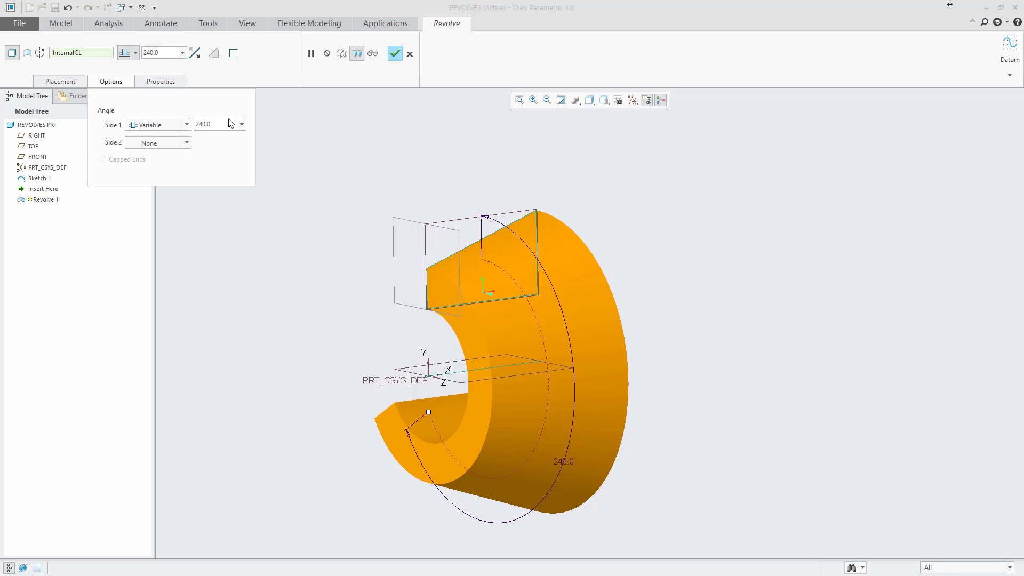
{"action": "middle_click_drag", "start_coordinate": [309, 377], "coordinate": [398, 395]}
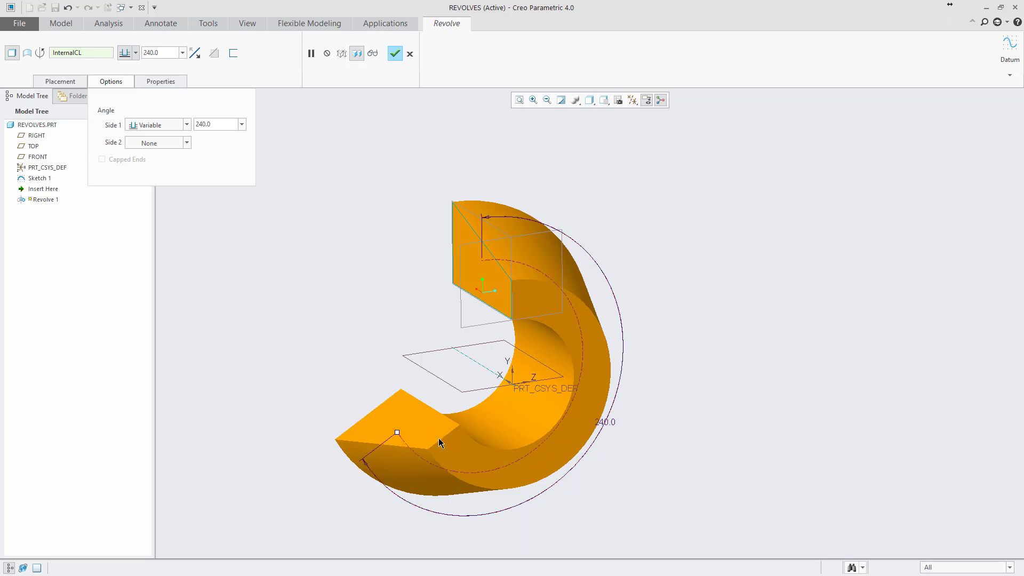
Reduce the revolve angle to 232 degrees with the on-model handle and reset it to 240.
{"action": "mouse_move", "coordinate": [396, 433]}
{"action": "left_mouse_down"}
{"action": "mouse_move", "coordinate": [465, 454]}
{"action": "mouse_move", "coordinate": [422, 440]}
{"action": "mouse_move", "coordinate": [404, 416]}
{"action": "left_mouse_up"}
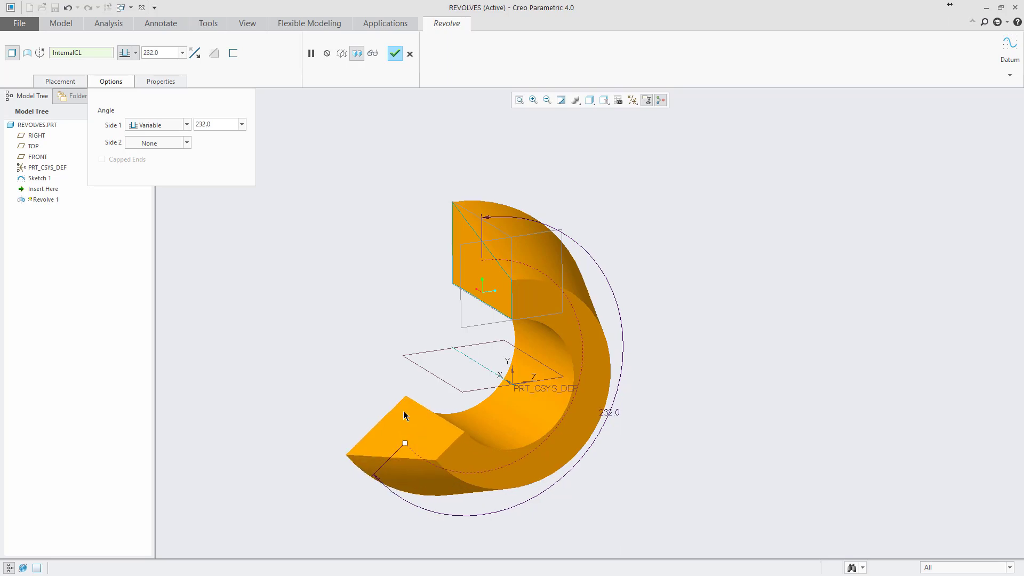
{"action": "double_click", "coordinate": [235, 125]}
{"action": "type", "text": "240"}
{"action": "key", "text": "Return"}
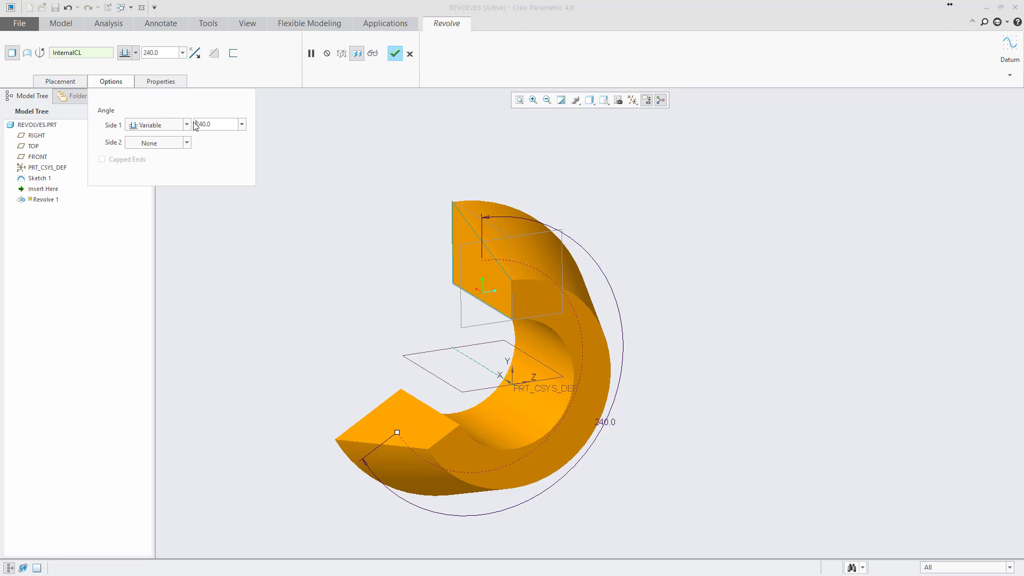
{"action": "left_click", "coordinate": [224, 124]}
Flip the revolve's angle direction back and forth to compare both sides of the sketch, leaving it reversed.
{"action": "left_click", "coordinate": [194, 54]}
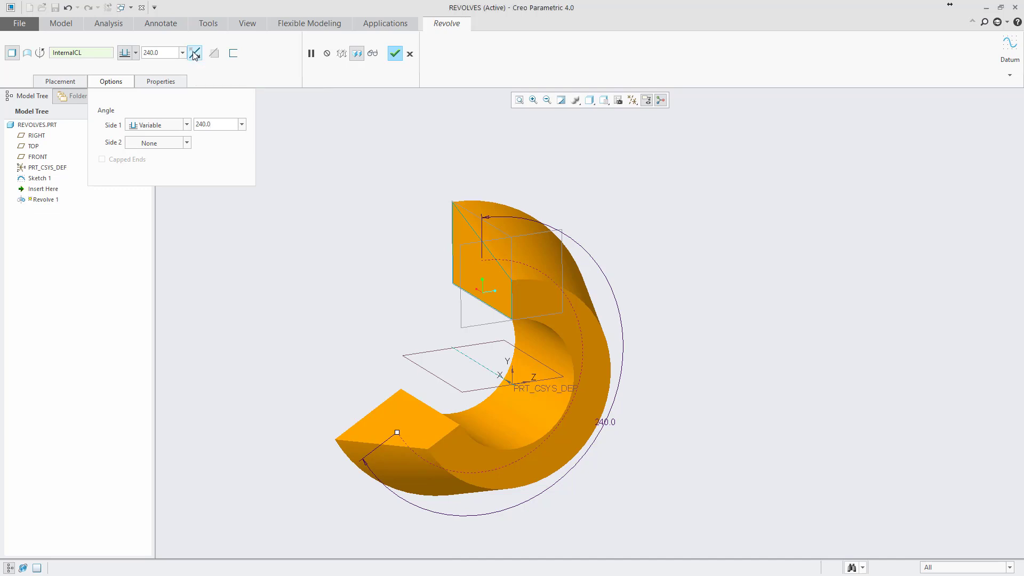
{"action": "mouse_move", "coordinate": [312, 224]}
{"action": "middle_mouse_down"}
{"action": "mouse_move", "coordinate": [313, 292]}
{"action": "mouse_move", "coordinate": [270, 281]}
{"action": "mouse_move", "coordinate": [260, 293]}
{"action": "mouse_move", "coordinate": [399, 278]}
{"action": "middle_mouse_up"}
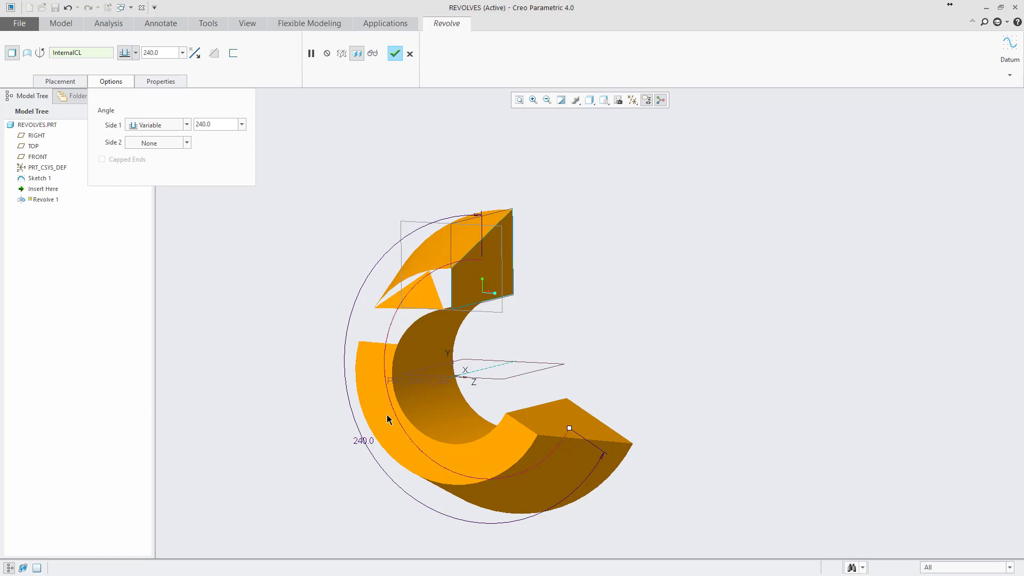
{"action": "left_click", "coordinate": [196, 54]}
{"action": "left_click", "coordinate": [195, 54]}
{"action": "left_click", "coordinate": [195, 54]}
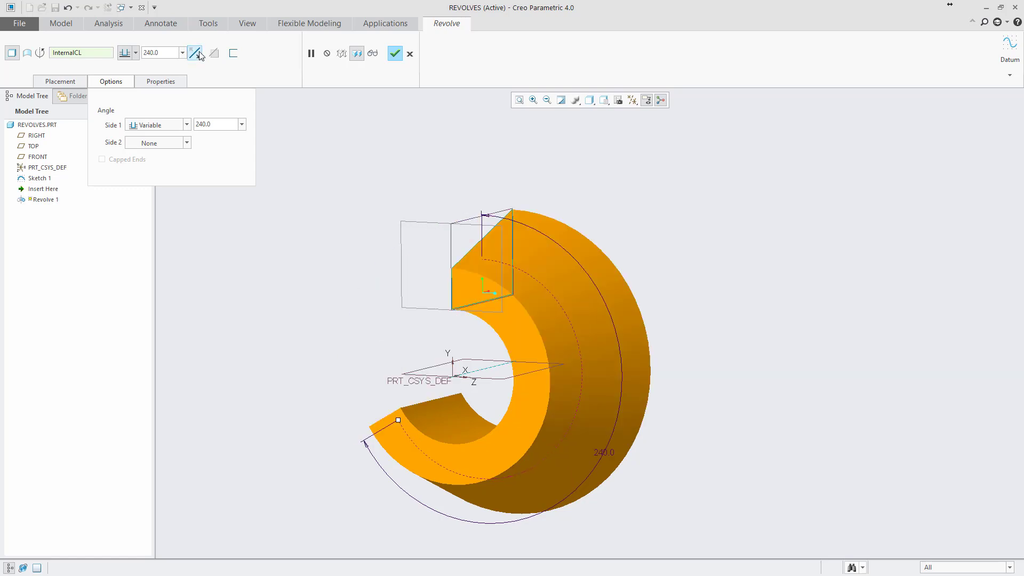
{"action": "left_click", "coordinate": [196, 54]}
{"action": "left_click", "coordinate": [195, 54]}
{"action": "left_click", "coordinate": [195, 53]}
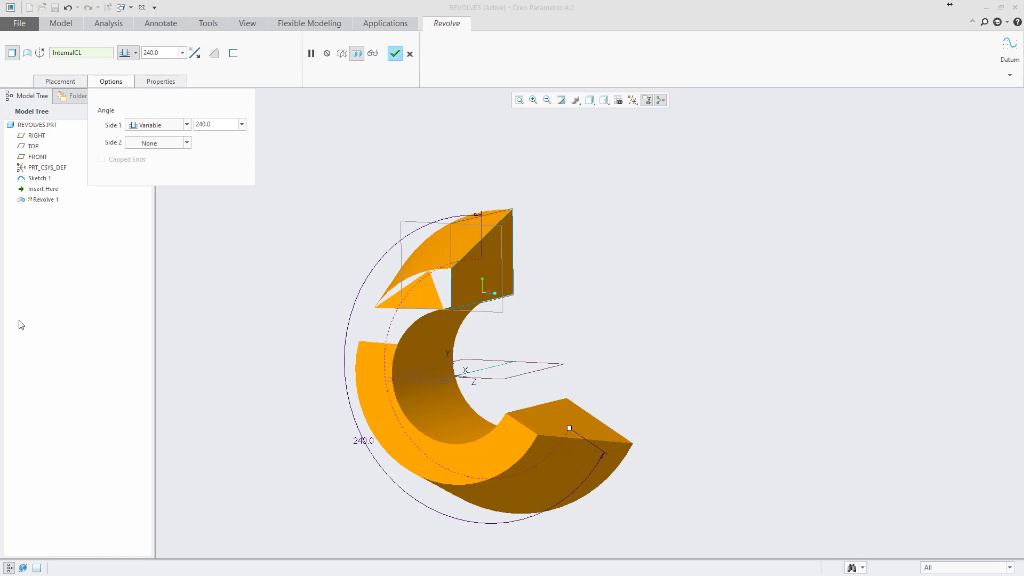
Set the revolve's Side 1 angle to 360 degrees and complete the feature.
{"action": "left_click", "coordinate": [187, 125]}
{"action": "left_click", "coordinate": [188, 125]}
{"action": "double_click", "coordinate": [221, 124]}
{"action": "type", "text": "360"}
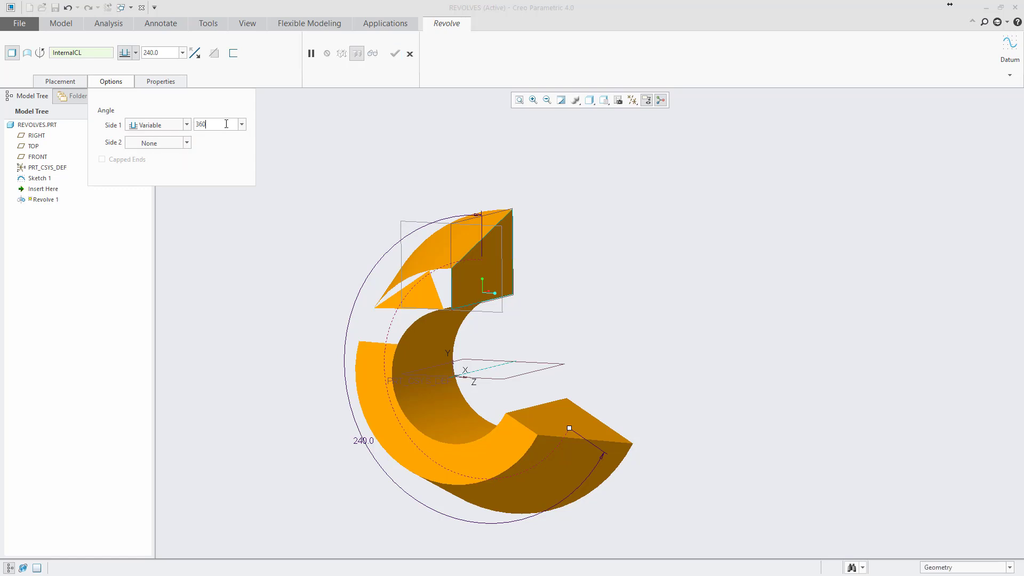
{"action": "key", "text": "Return"}
{"action": "middle_click_drag", "start_coordinate": [305, 341], "coordinate": [477, 364]}
{"action": "left_click", "coordinate": [394, 54]}
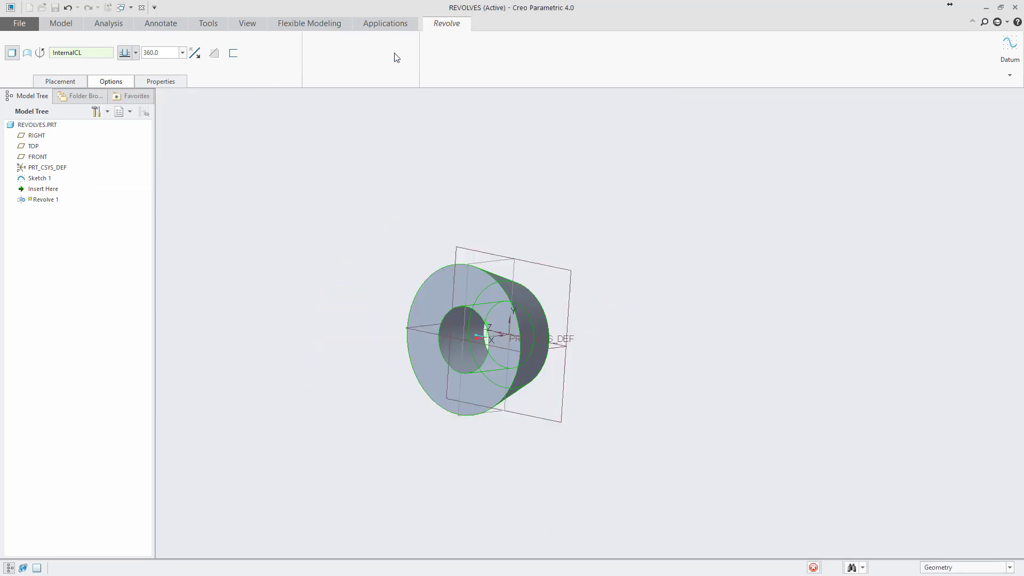
{"action": "middle_click_drag", "start_coordinate": [373, 336], "coordinate": [321, 336]}
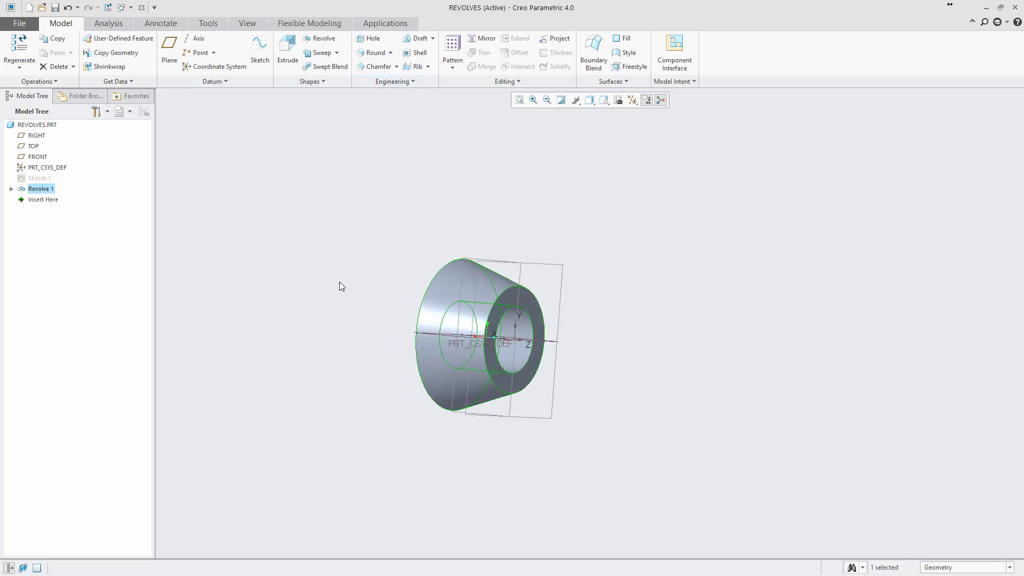
{"action": "left_click", "coordinate": [339, 281]}
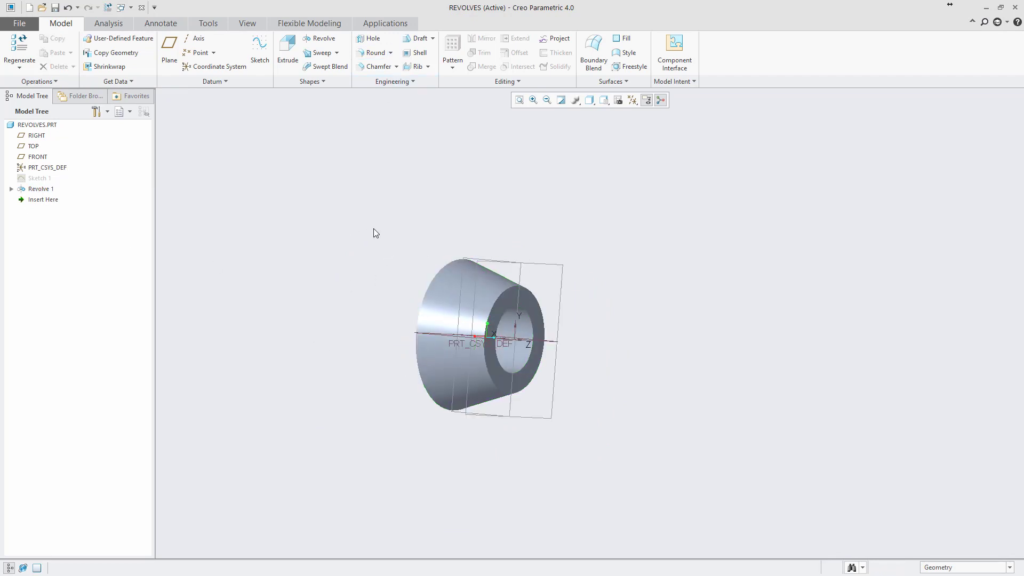
{"action": "middle_click_drag", "start_coordinate": [373, 233], "coordinate": [497, 309]}
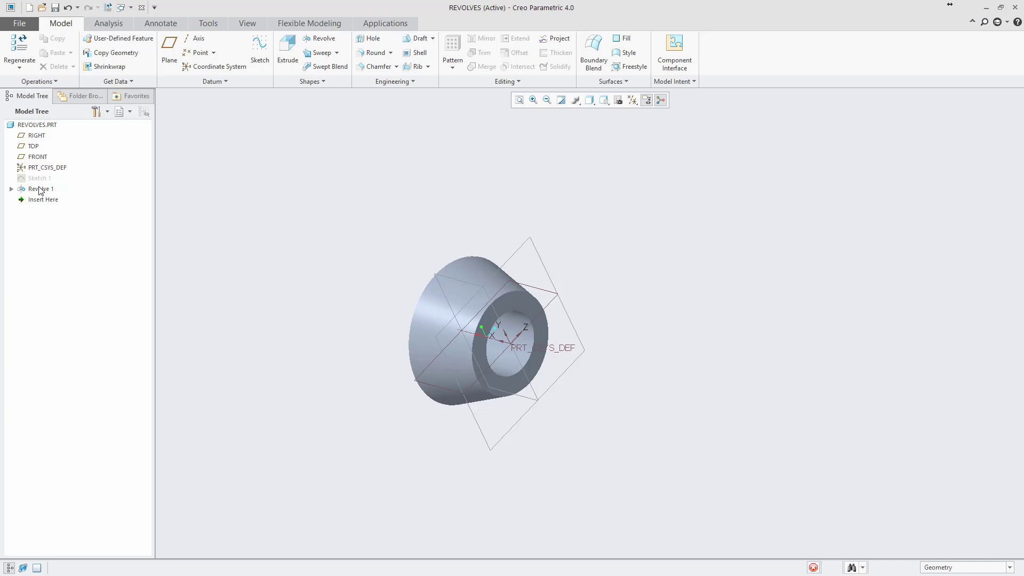
Reopen the definition of Revolve 1, review its placement, angle options and properties, and accept it without edits.
{"action": "right_click", "coordinate": [38, 188]}
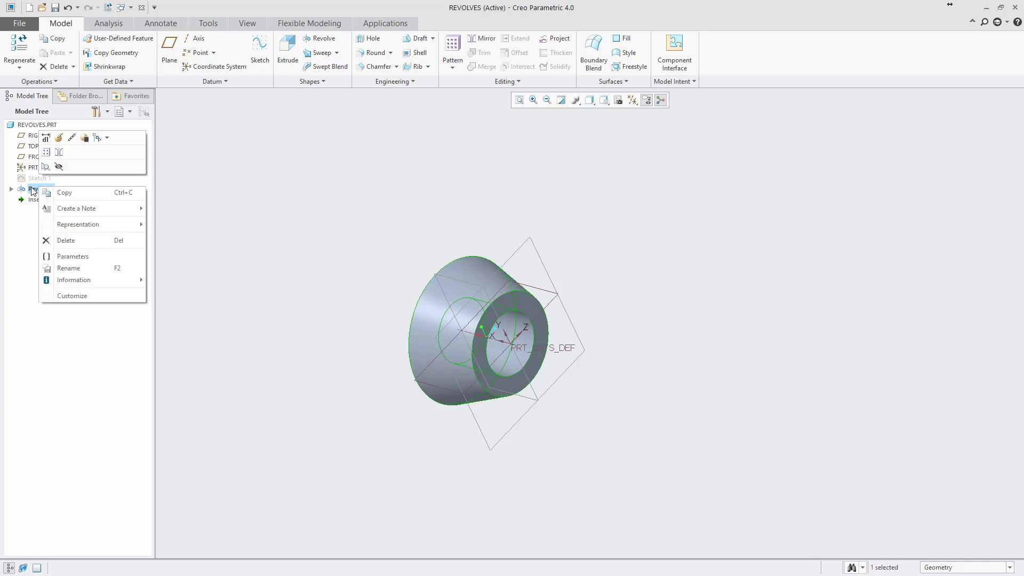
{"action": "left_click", "coordinate": [59, 138]}
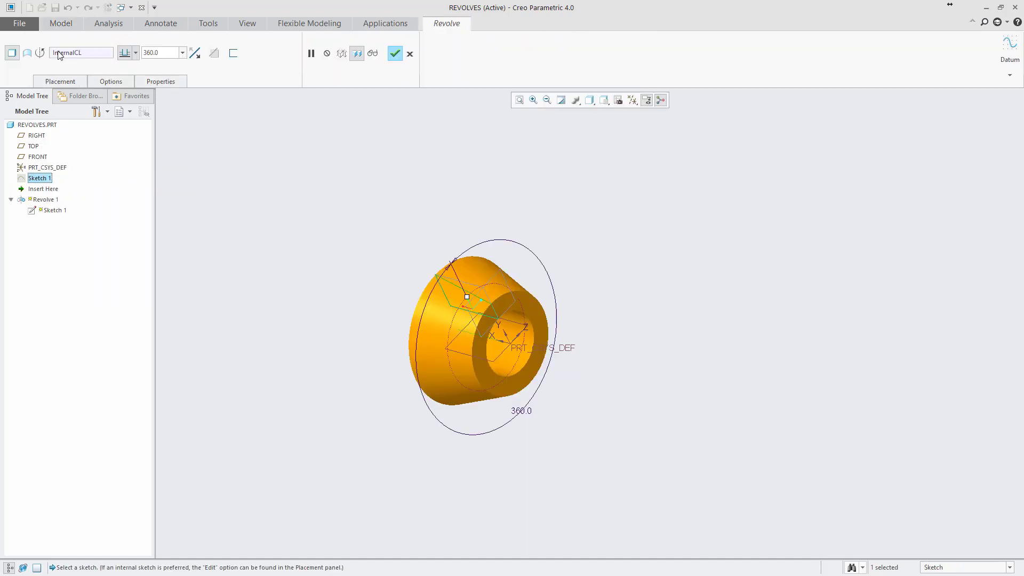
{"action": "left_click", "coordinate": [60, 81]}
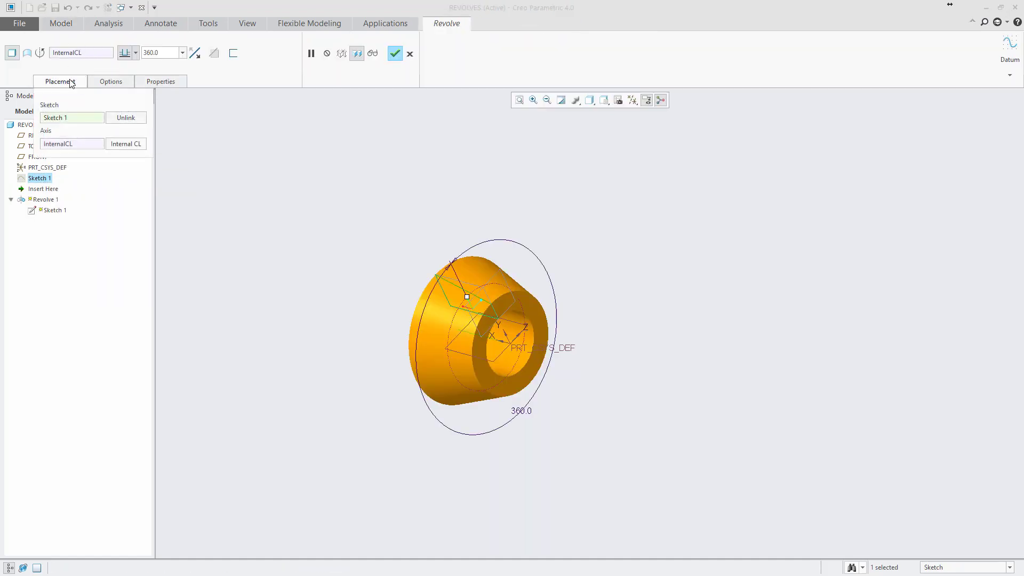
{"action": "left_click", "coordinate": [109, 81]}
{"action": "left_click", "coordinate": [172, 82]}
{"action": "left_click", "coordinate": [109, 81]}
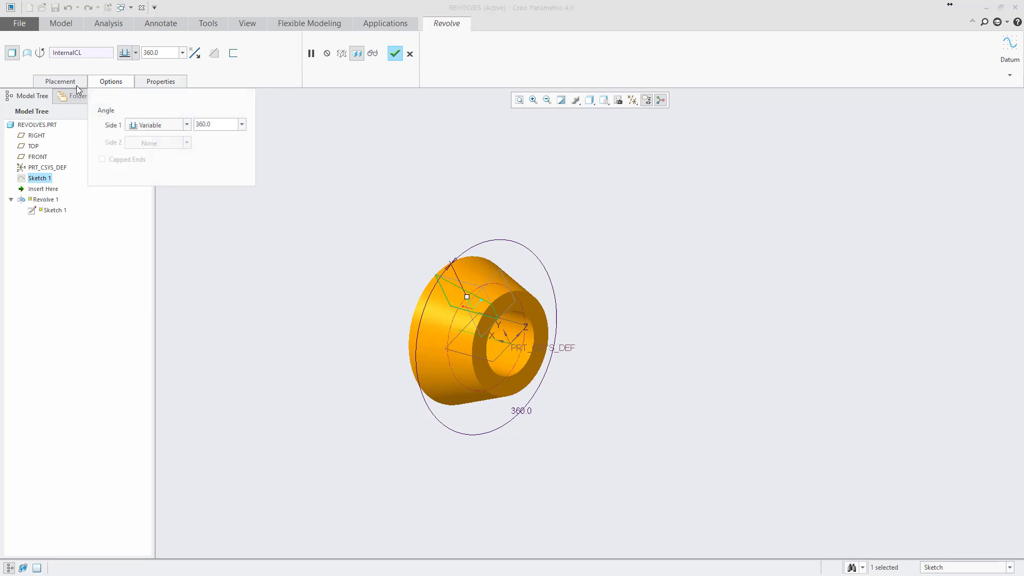
{"action": "left_click", "coordinate": [60, 81]}
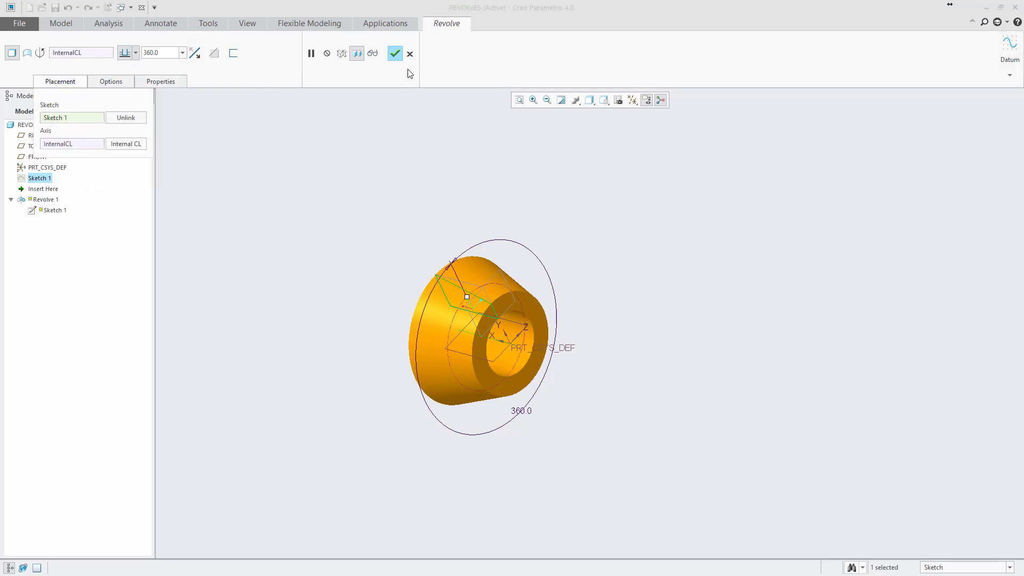
{"action": "left_click", "coordinate": [395, 54]}
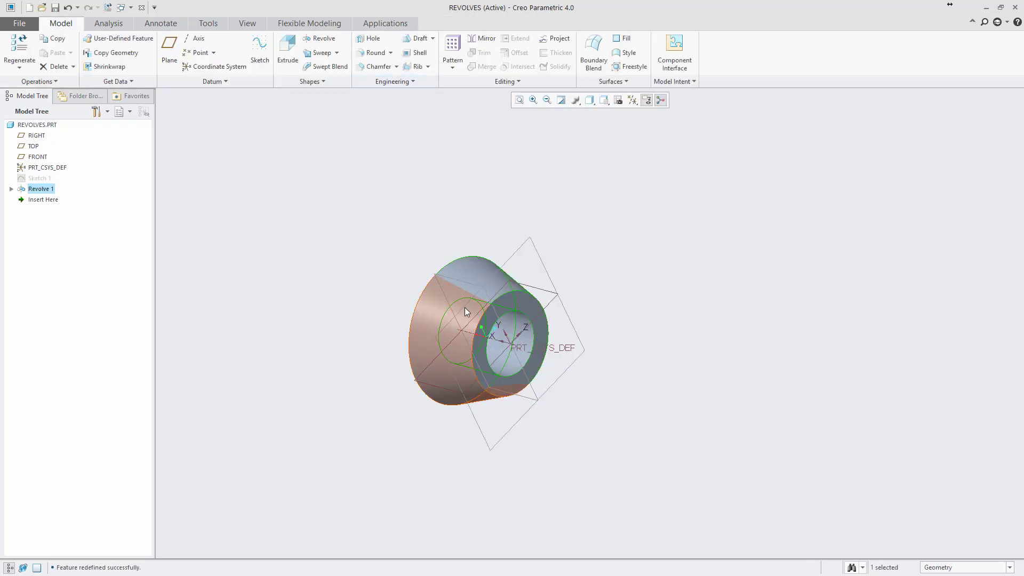
Show the revolved solid's dimensions on the model and set the profile's taller side to 150.
{"action": "double_click", "coordinate": [471, 271]}
{"action": "middle_click_drag", "start_coordinate": [371, 379], "coordinate": [419, 341]}
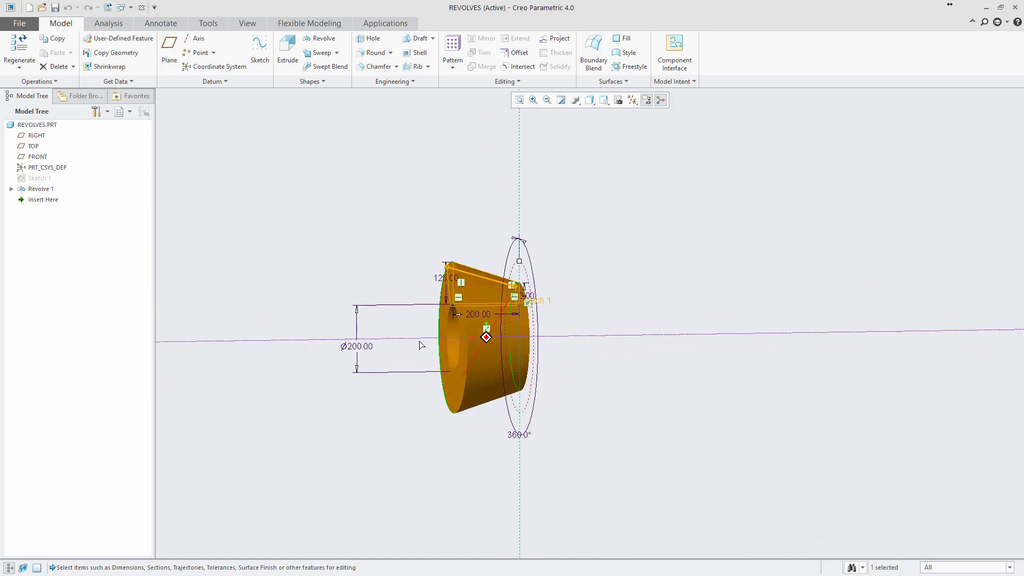
{"action": "double_click", "coordinate": [440, 277]}
{"action": "type", "text": "150"}
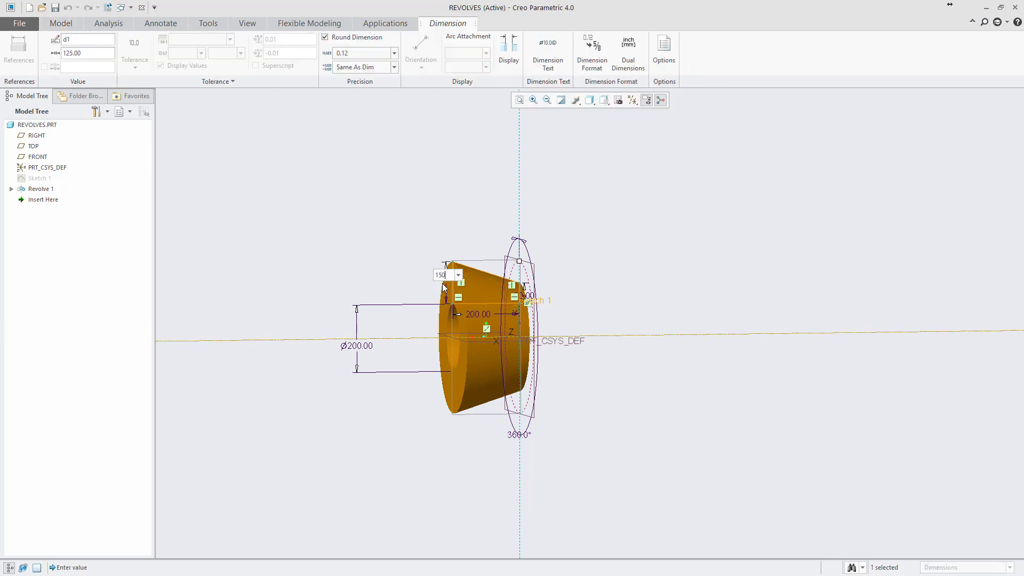
{"action": "key", "text": "Return"}
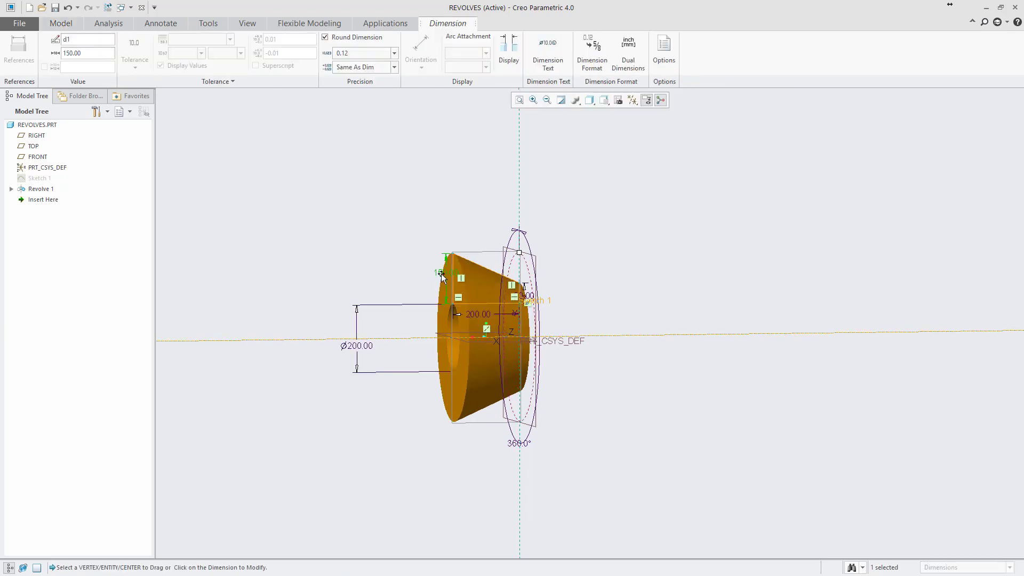
Set the solid's bore diameter to 250 and its length along the axis to 400.
{"action": "double_click", "coordinate": [354, 345]}
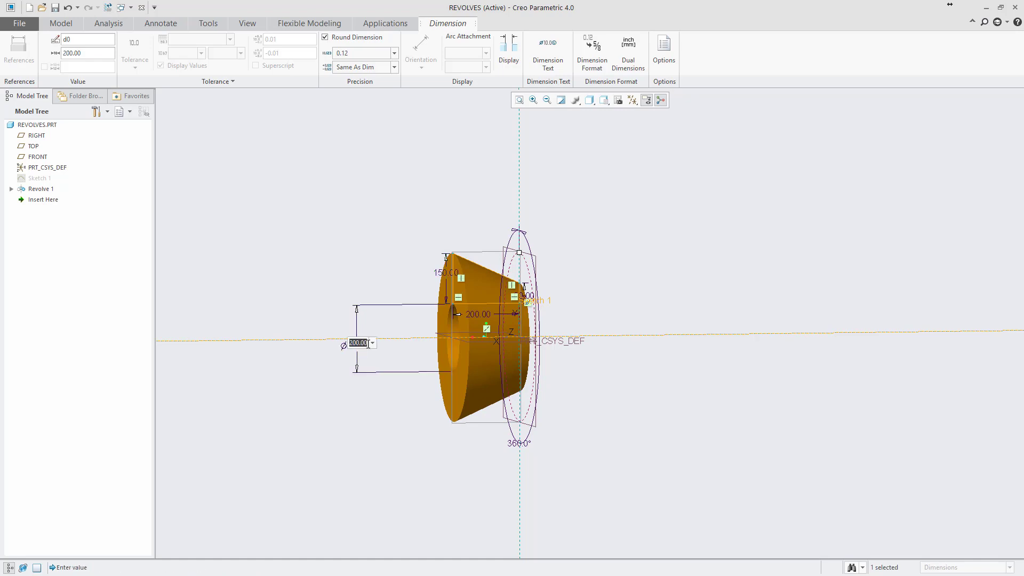
{"action": "type", "text": "250"}
{"action": "key", "text": "Return"}
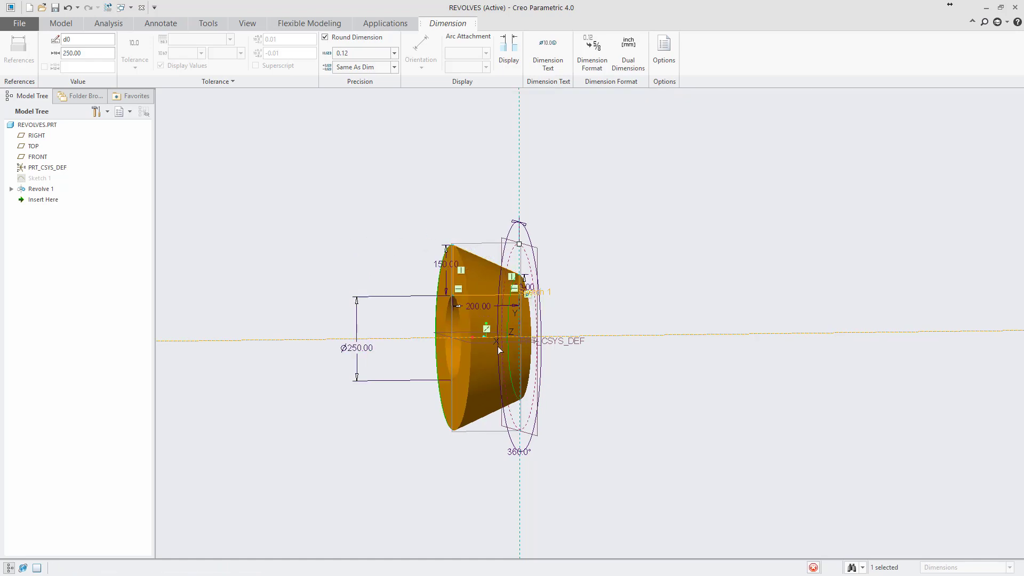
{"action": "double_click", "coordinate": [479, 305]}
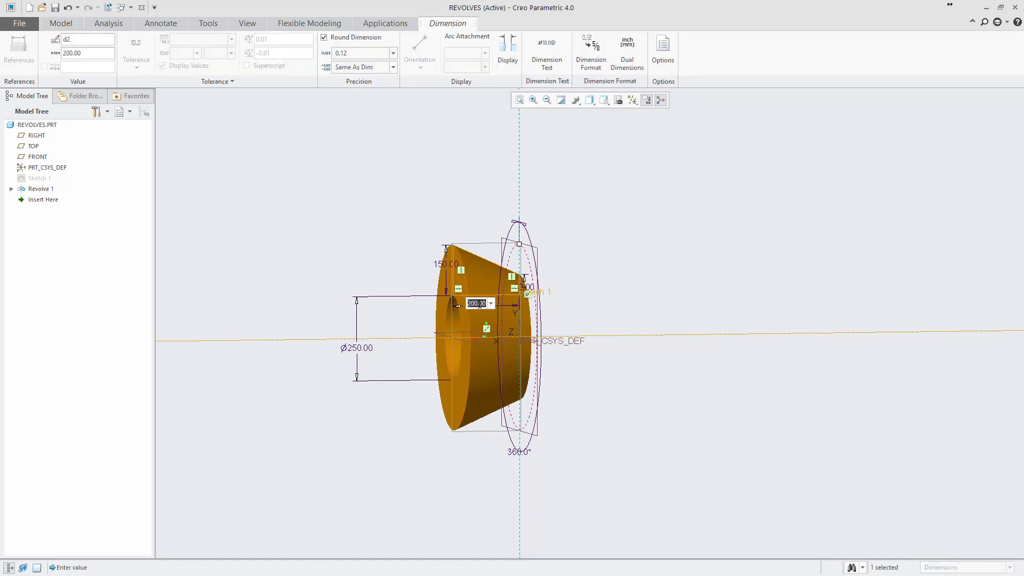
{"action": "type", "text": "400"}
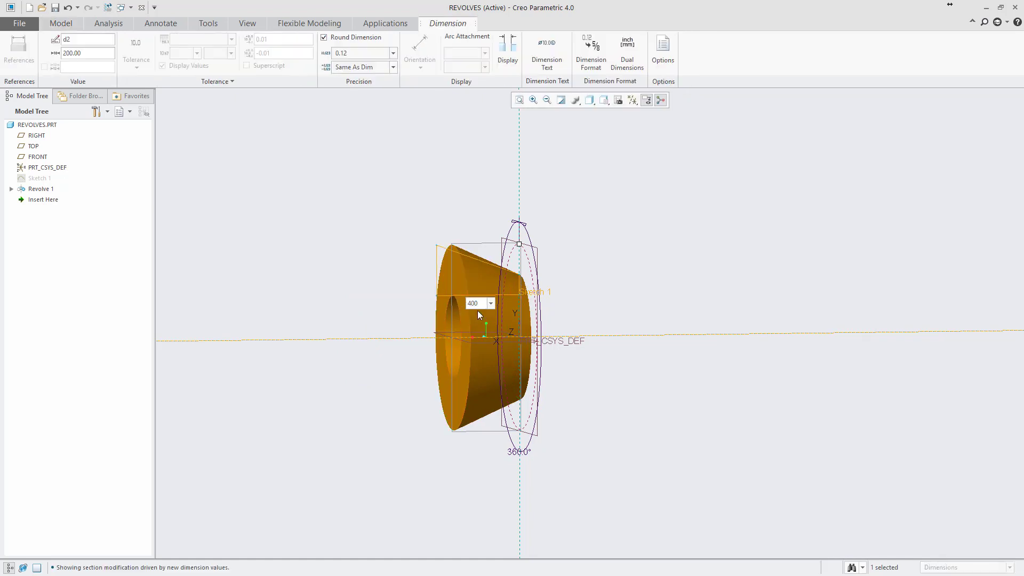
{"action": "key", "text": "Return"}
{"action": "left_click", "coordinate": [302, 232]}
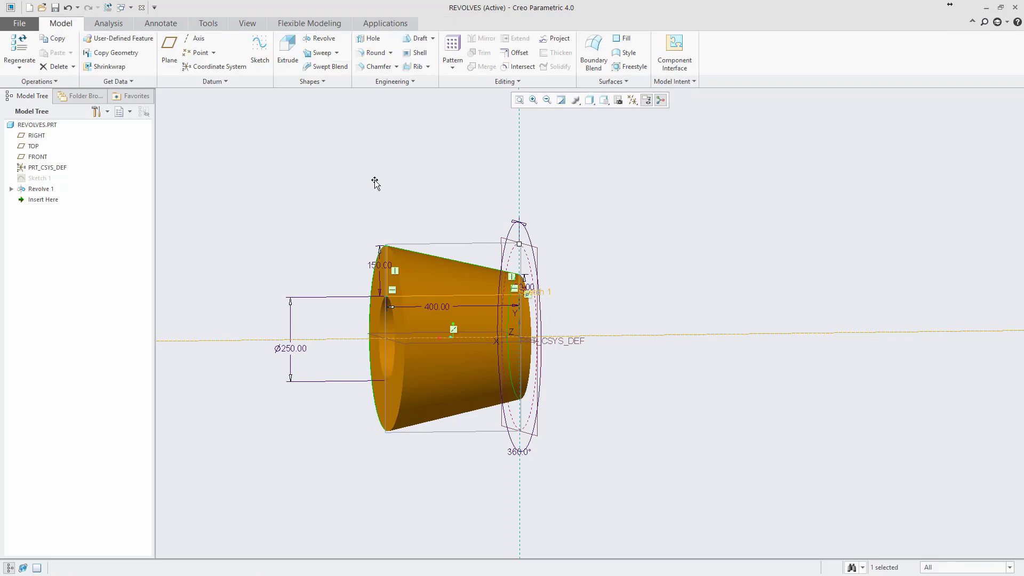